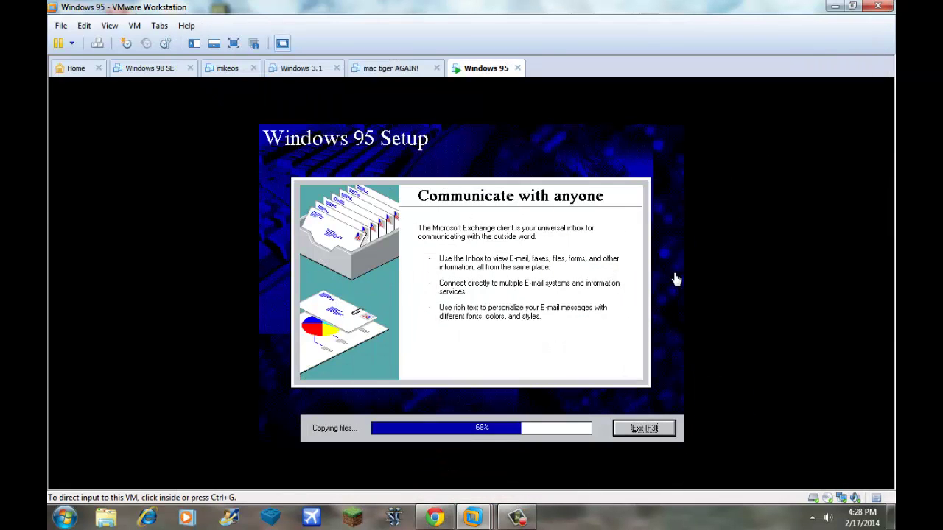
Capture input in the VM while Windows 95 Setup copies its files
left_click(660, 280)
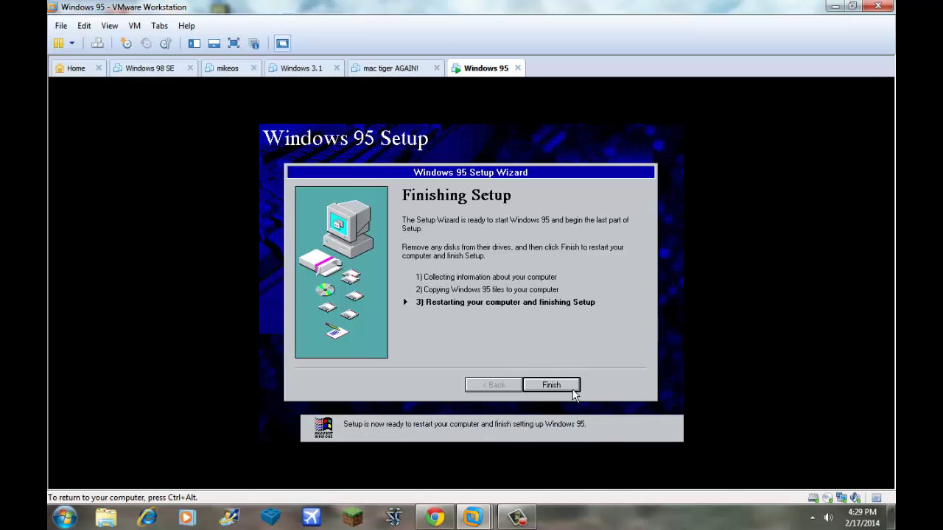
Restart to finish Setup and turn off the virtual CD's Connect at power on option
left_click(551, 386)
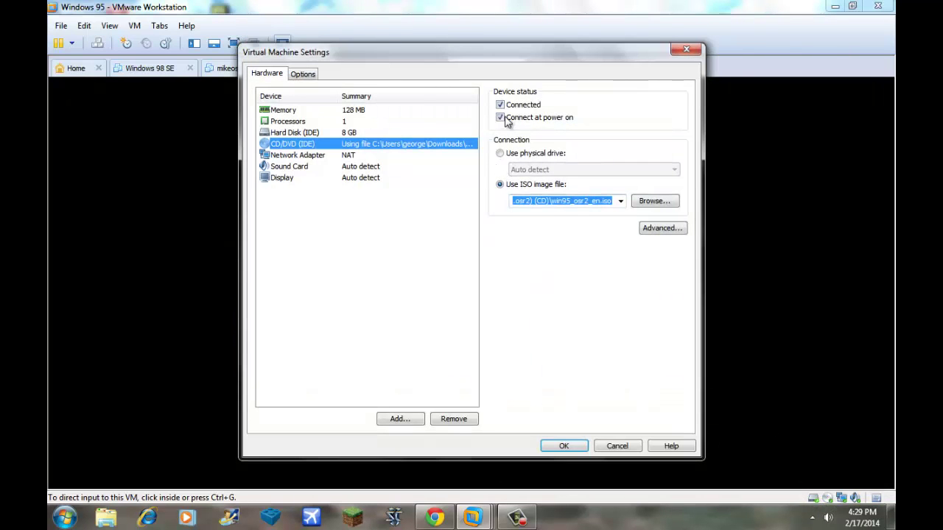
left_click(501, 118)
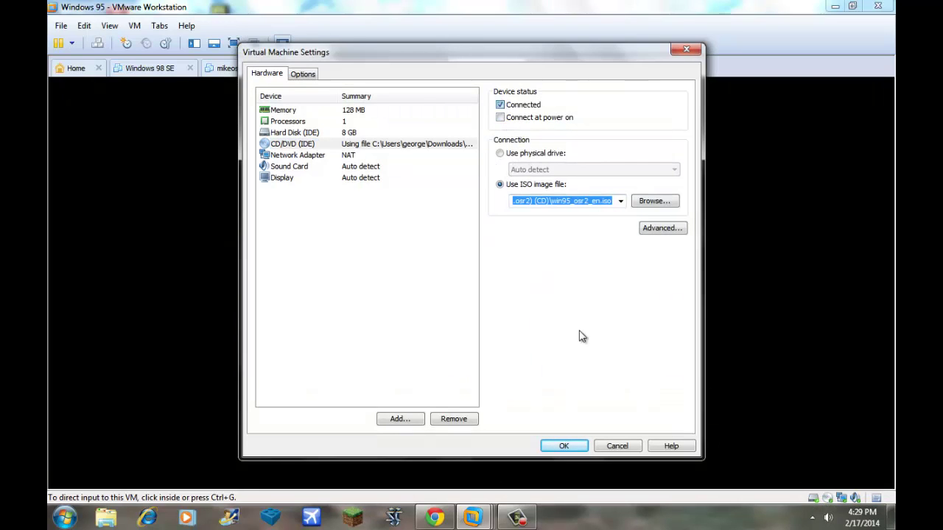
left_click(564, 446)
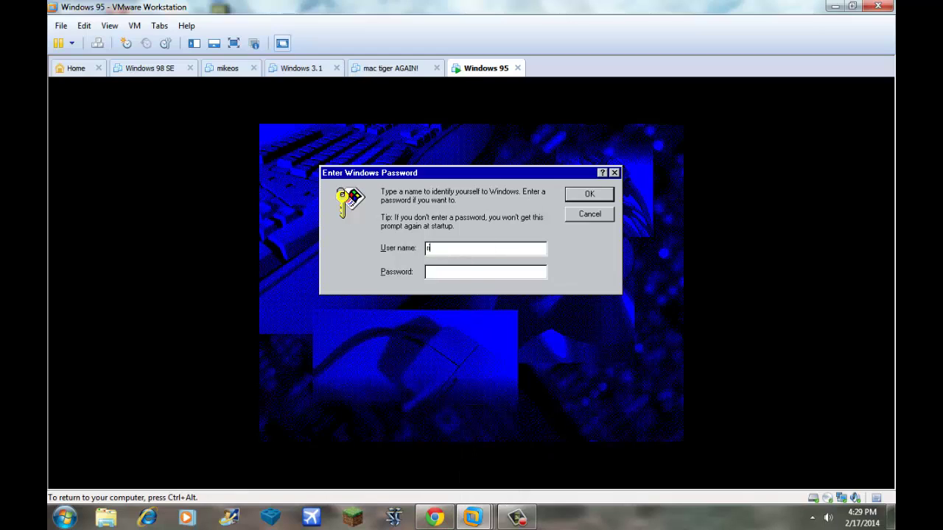
Log in to Windows 95 with the entered user name
type("brick")
key("Return")
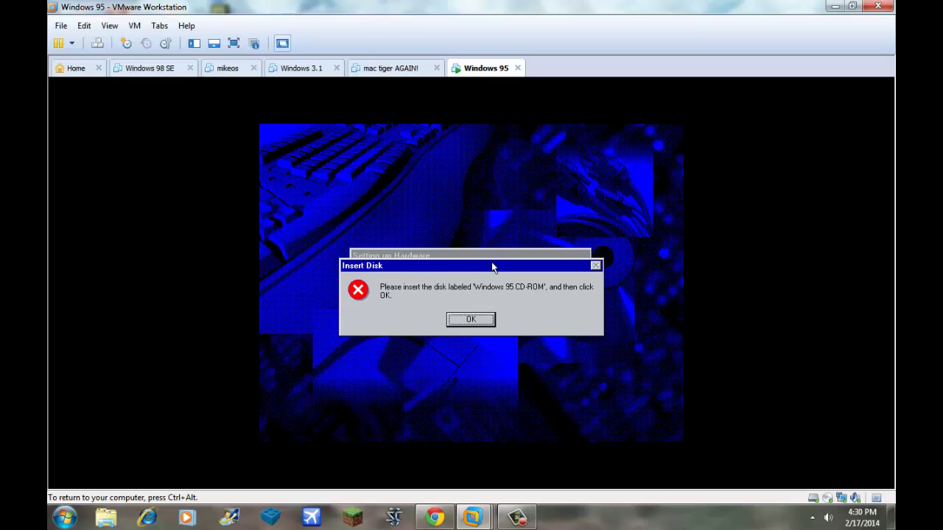
key("ctrl+alt")
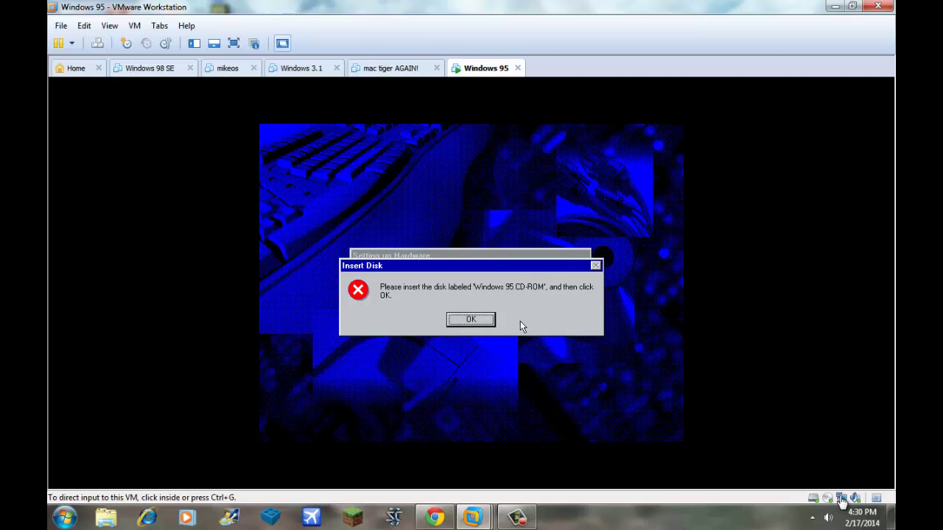
Dismiss the Windows 95 CD-ROM requests and skip the missing buslogic.mpd file
left_click(426, 271)
left_click(483, 318)
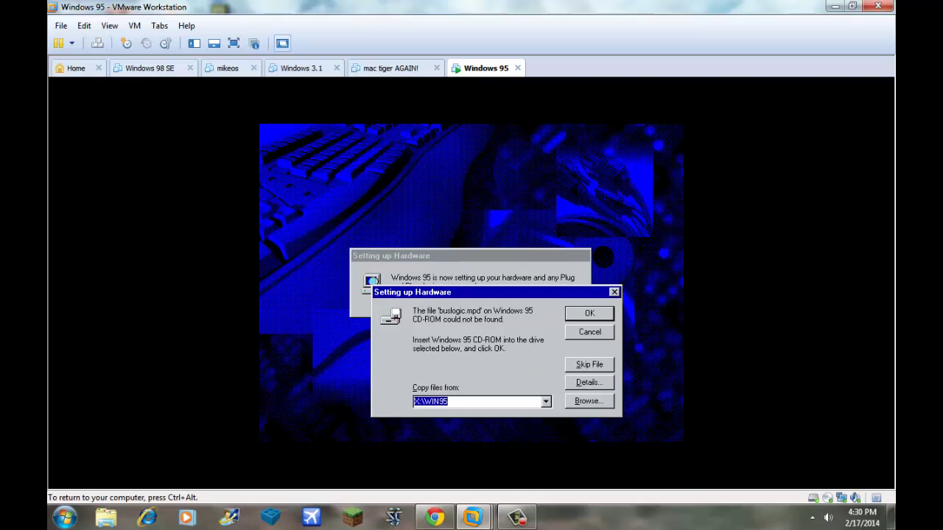
left_click(593, 314)
left_click(587, 315)
left_click(593, 332)
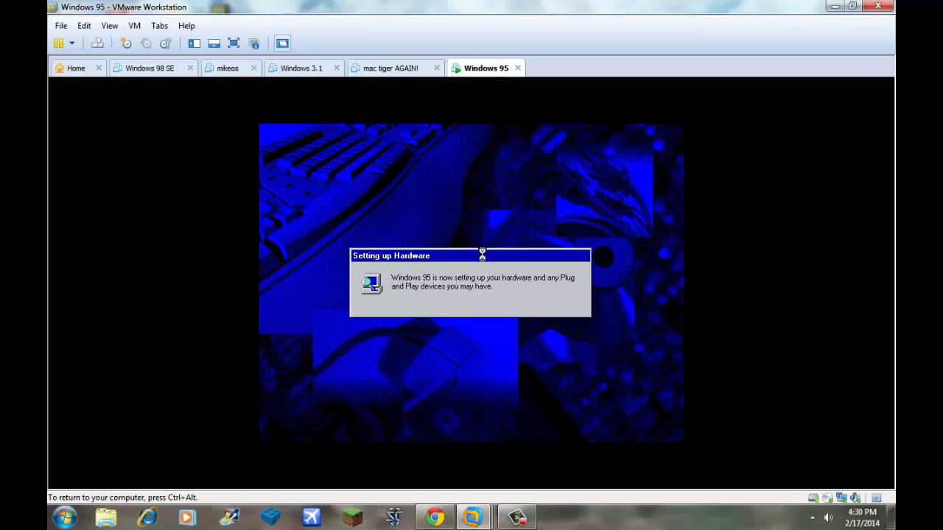
left_click(485, 322)
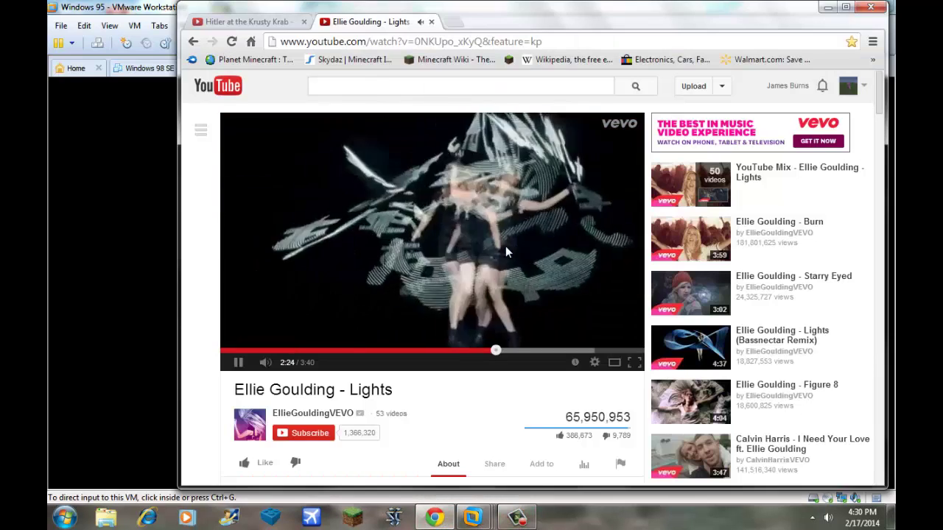
Pause the YouTube music video at 2:24
left_click(506, 253)
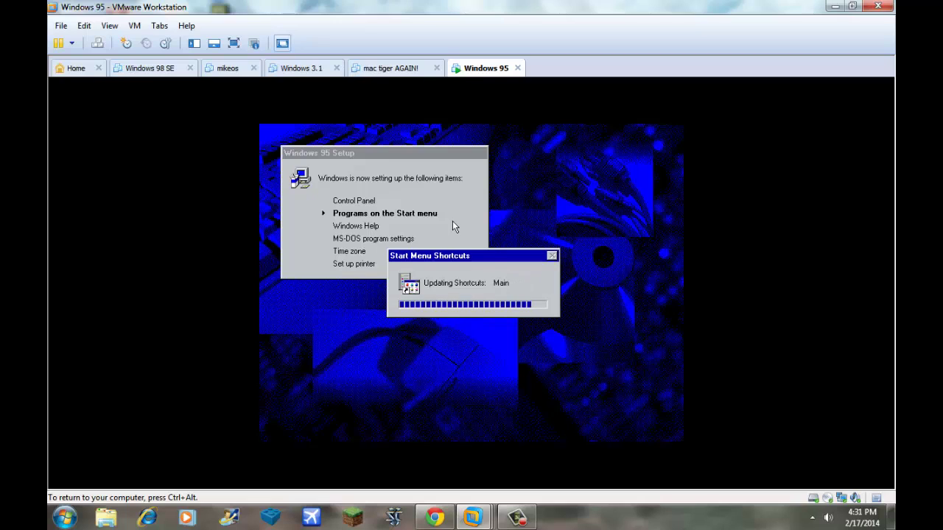
Set the time zone to Central Time (US & Canada) and skip printer setup
key("ctrl+alt")
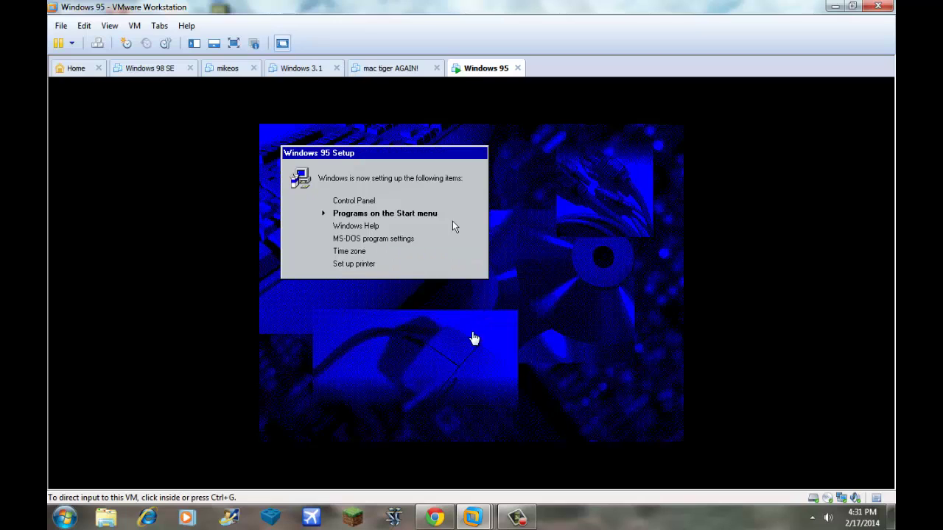
left_click(582, 408)
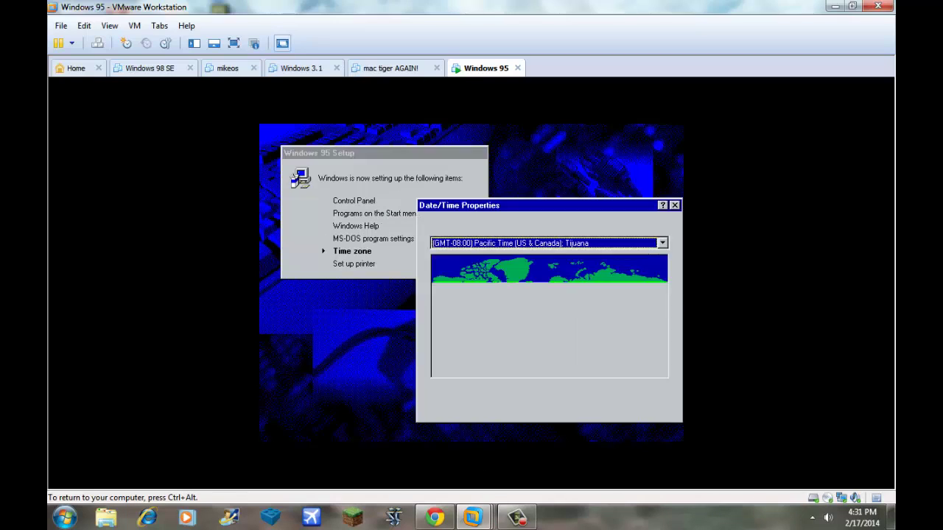
left_click(576, 244)
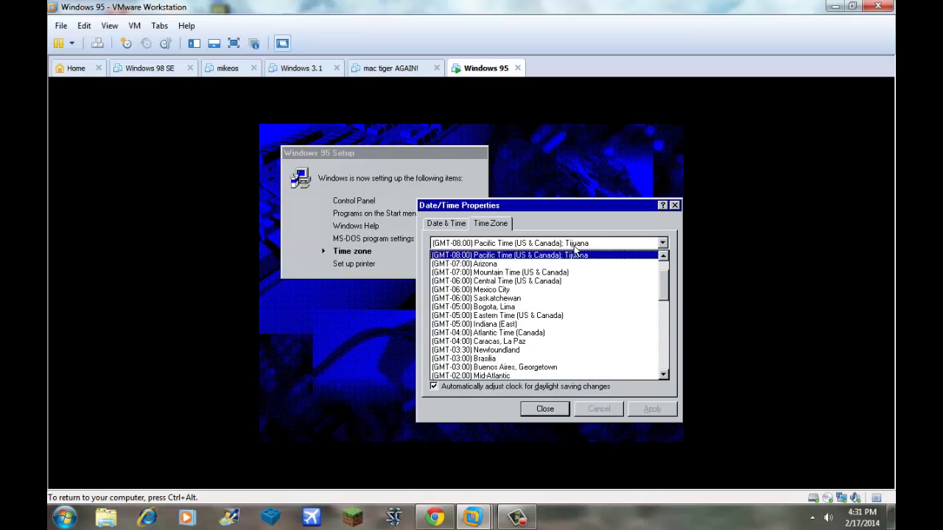
left_click(597, 284)
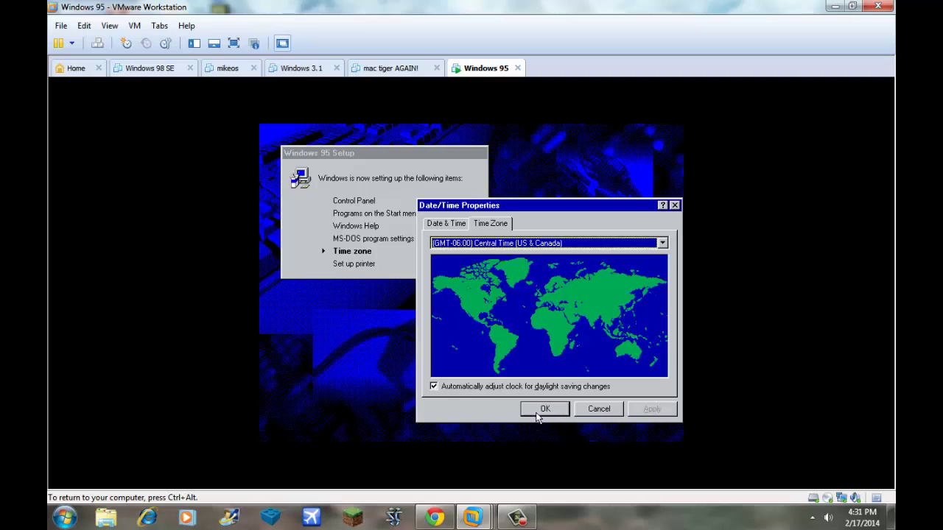
left_click(446, 223)
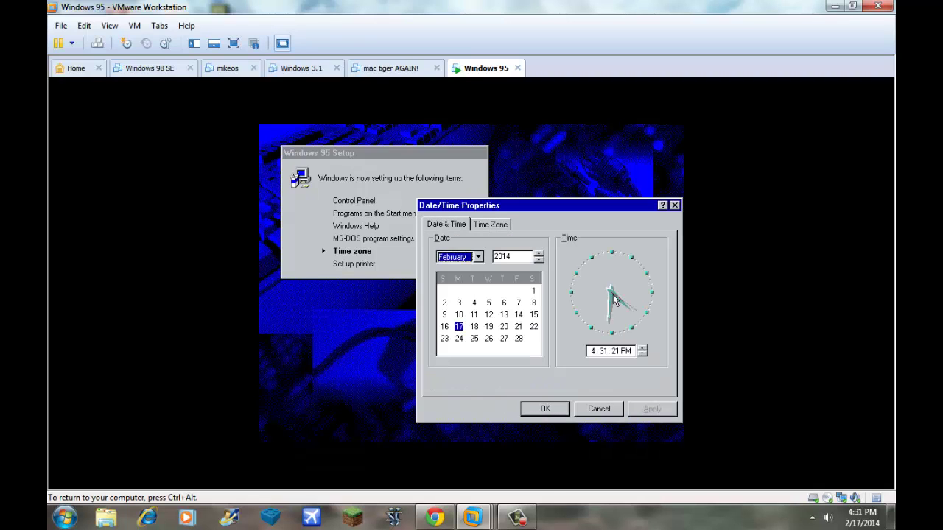
left_click(546, 409)
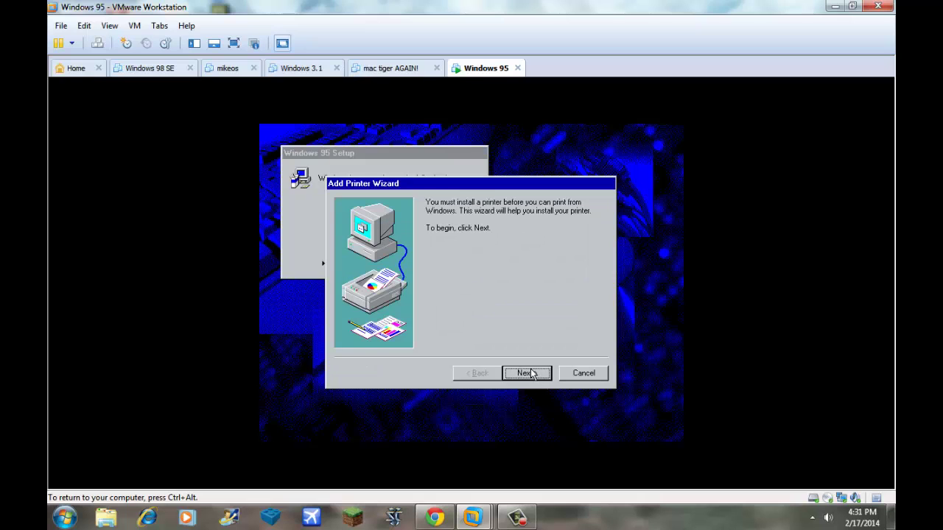
left_click(538, 374)
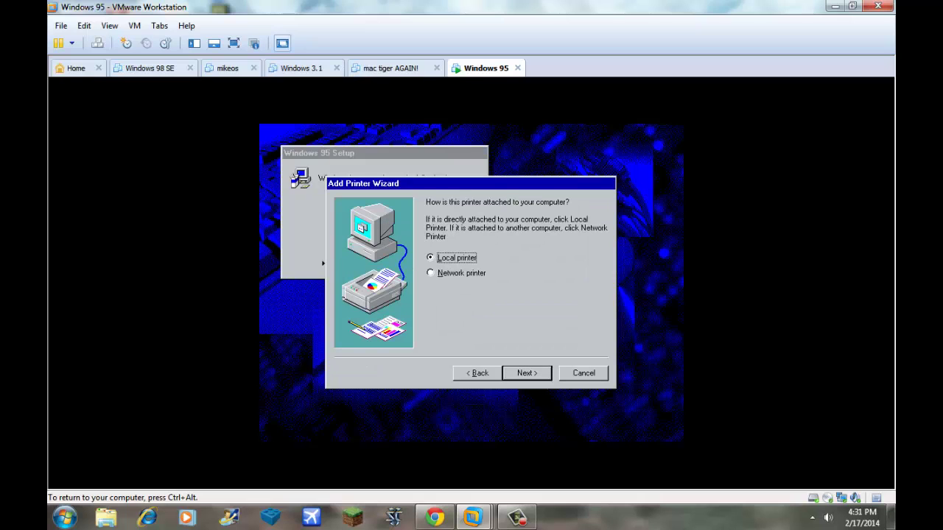
left_click(579, 373)
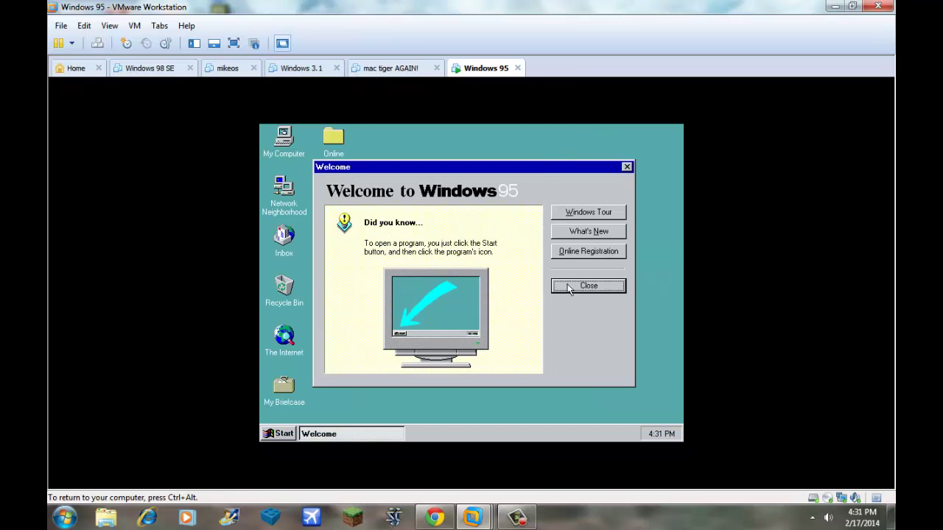
Close the Welcome screen and launch Accessories > Internet Tools > Get on the Internet
left_click(589, 286)
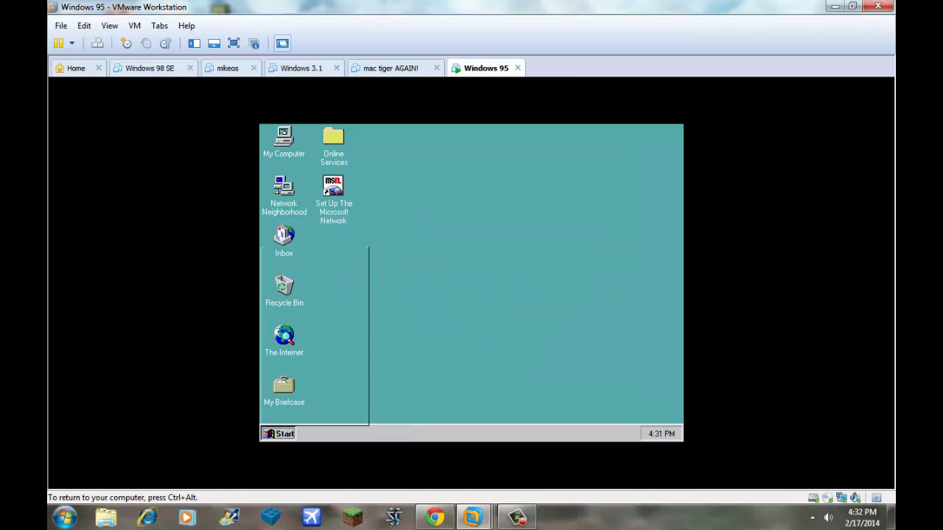
left_click(267, 434)
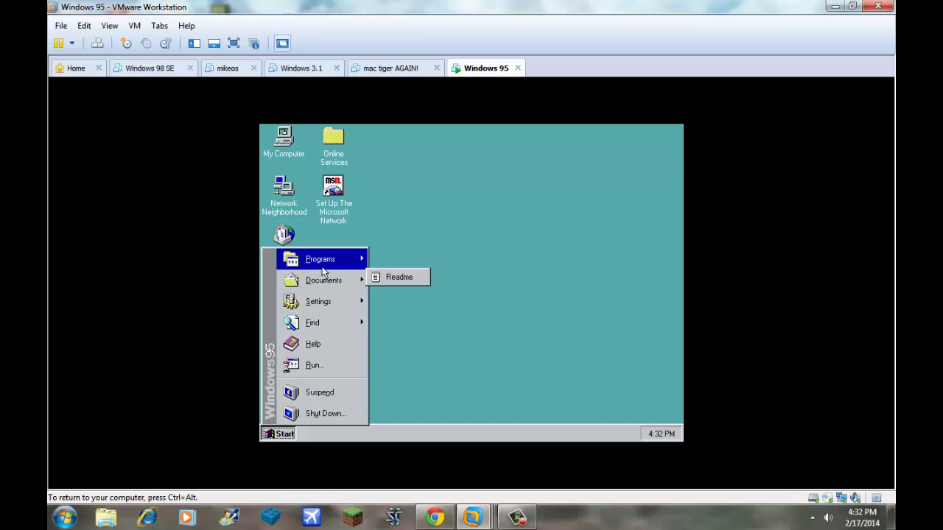
mouse_move(331, 260)
mouse_move(451, 262)
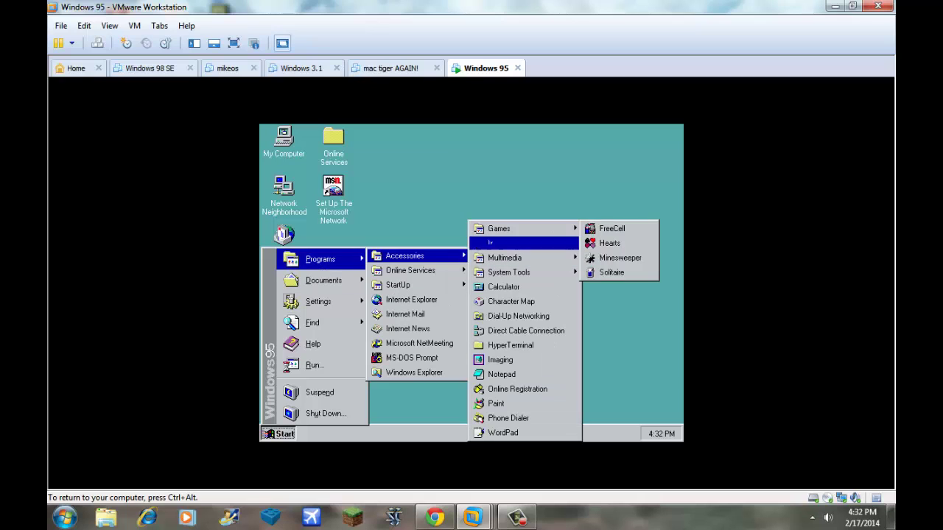
mouse_move(547, 246)
left_click(614, 243)
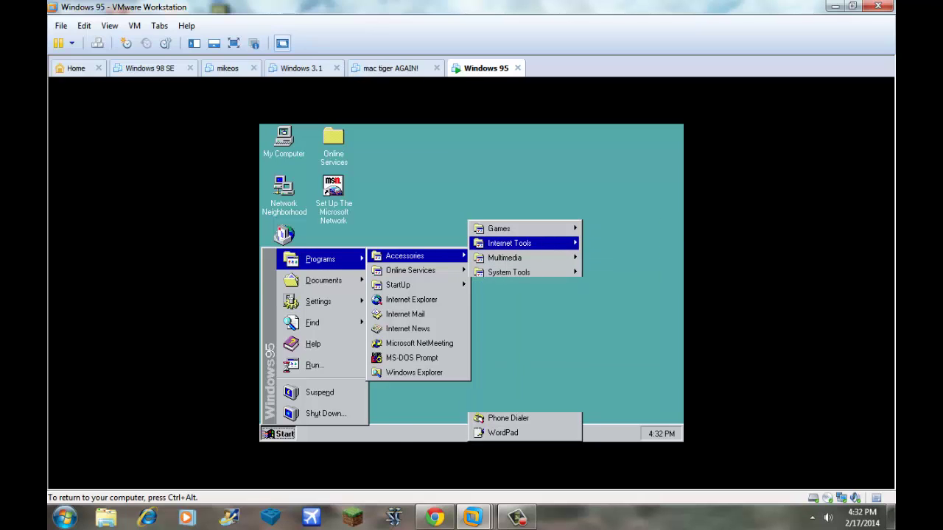
Start the automatic internet setup, then cancel installing its files
left_click(532, 381)
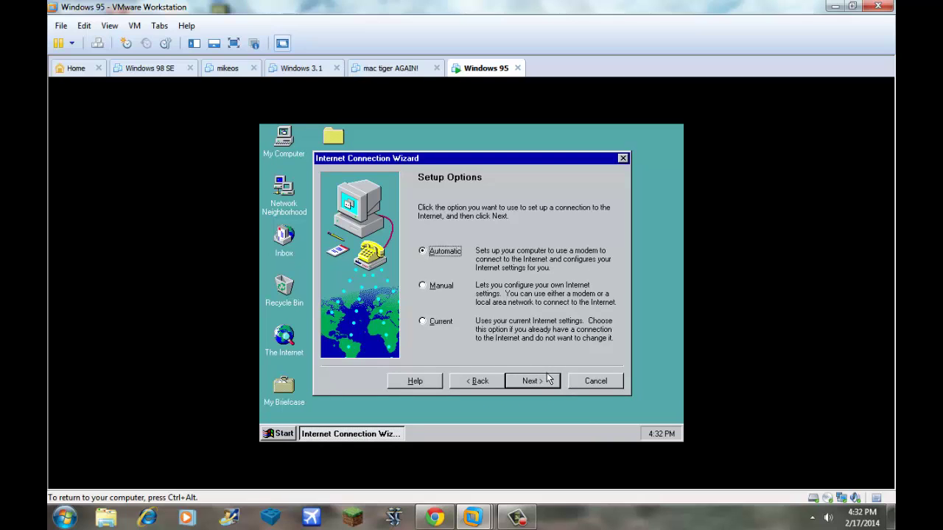
left_click(547, 379)
left_click(534, 379)
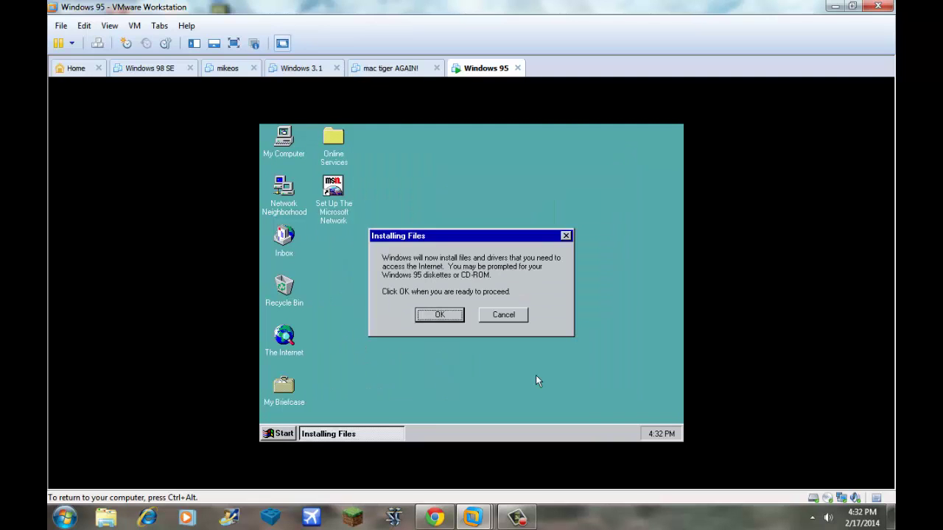
left_click(498, 318)
Open The Internet from the desktop and quit the Connection Wizard unfinished
double_click(285, 340)
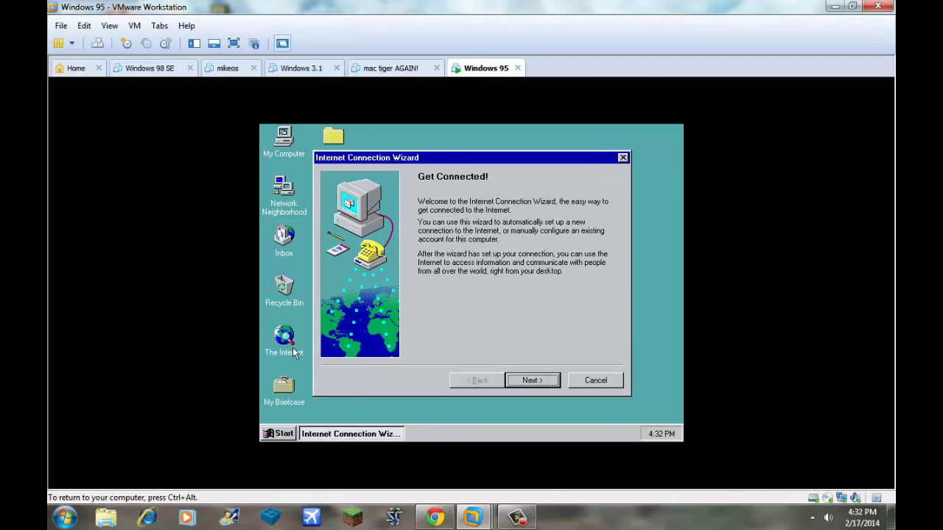
left_click(595, 380)
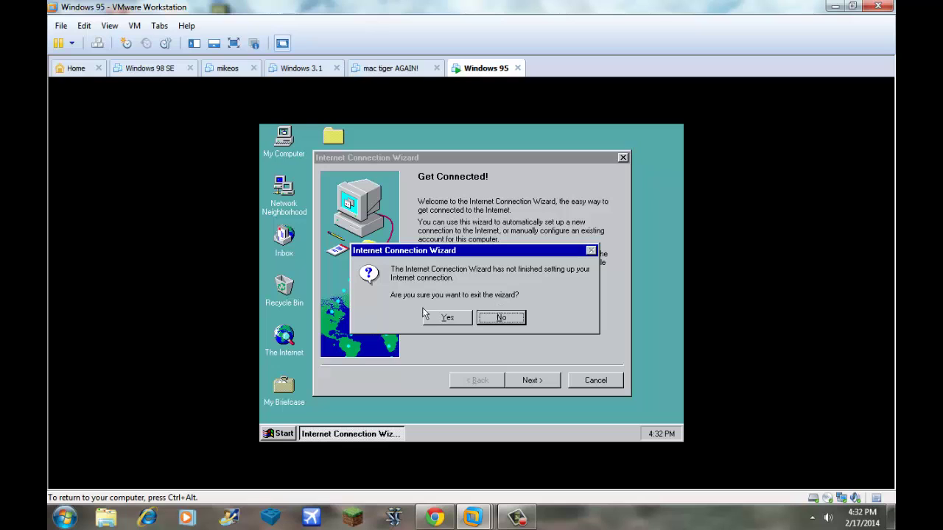
left_click(439, 318)
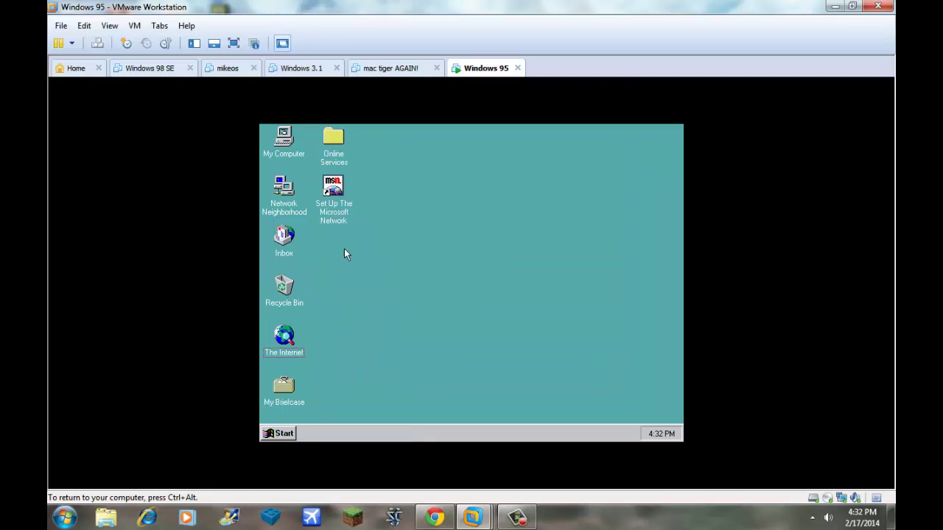
Browse through My Computer to the C:\Windows\Media folder
double_click(302, 154)
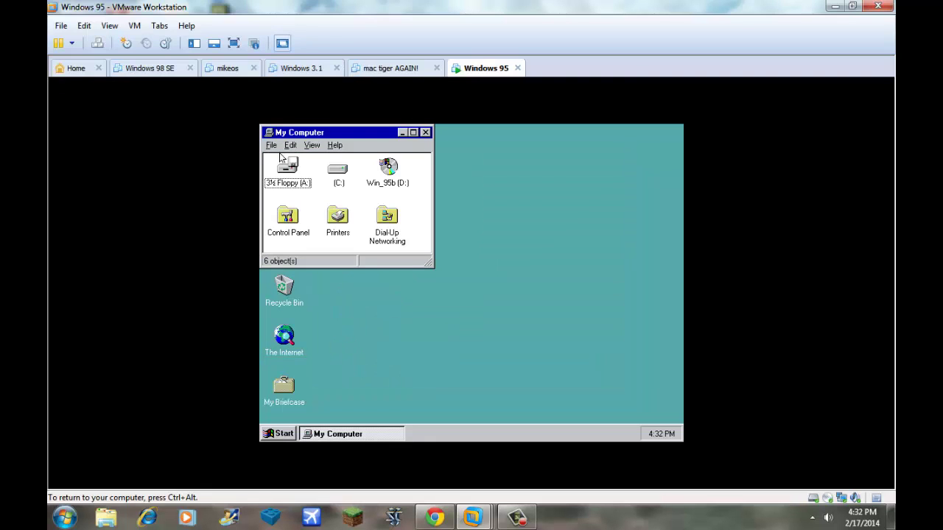
double_click(337, 174)
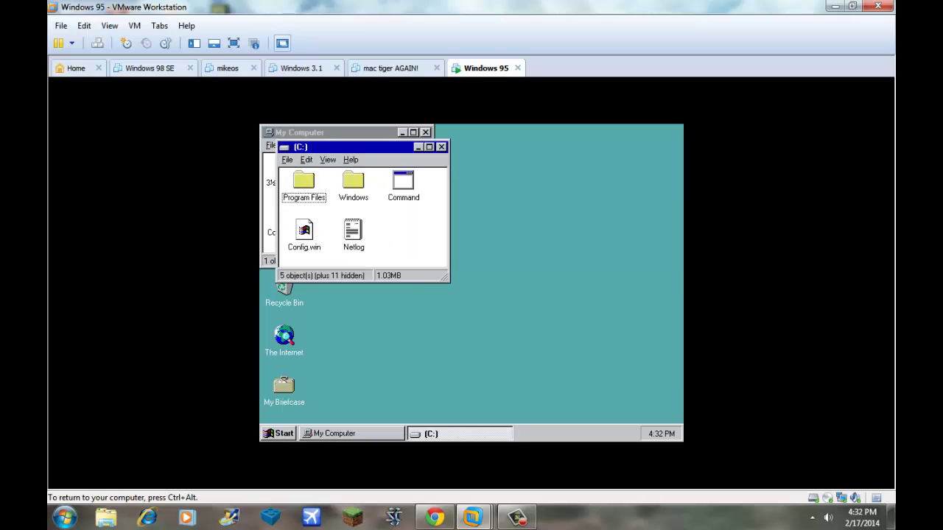
double_click(358, 202)
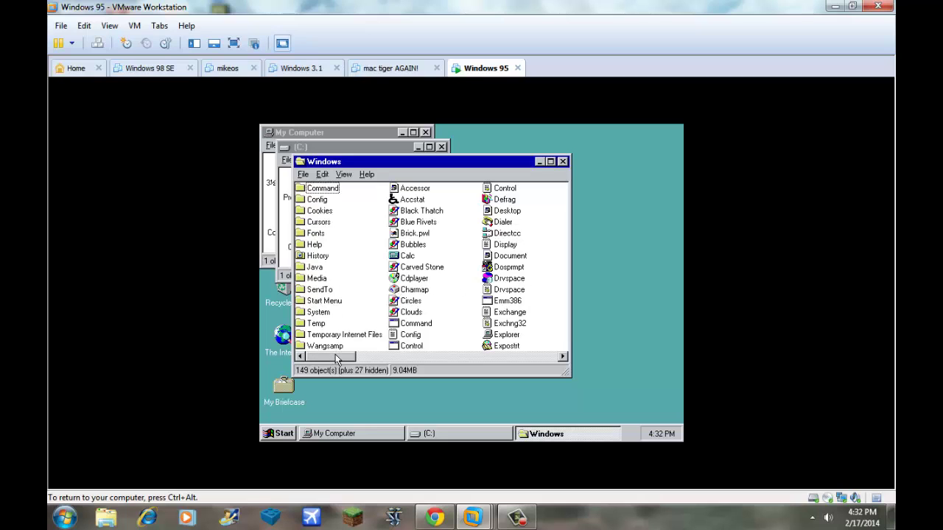
double_click(326, 282)
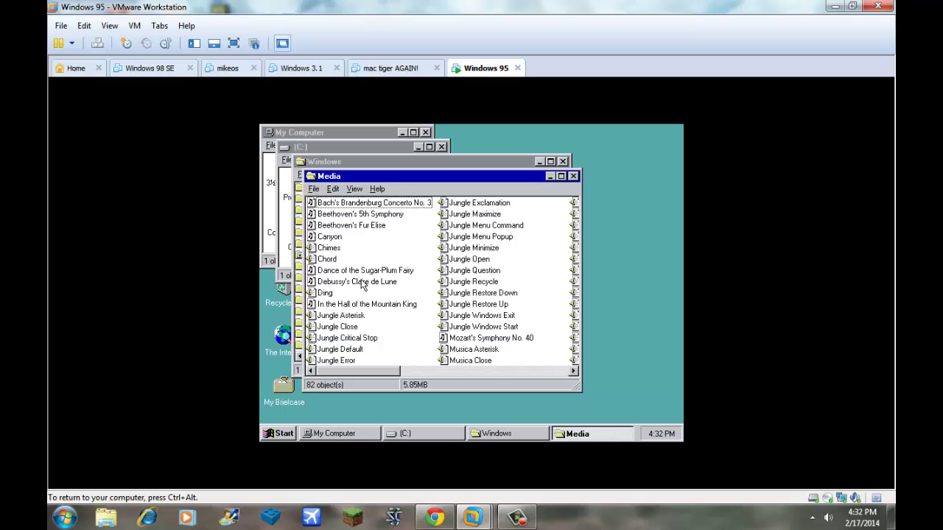
Try playing the Canyon and Musica Asterisk sounds, dismissing the no-sound-device errors
double_click(330, 239)
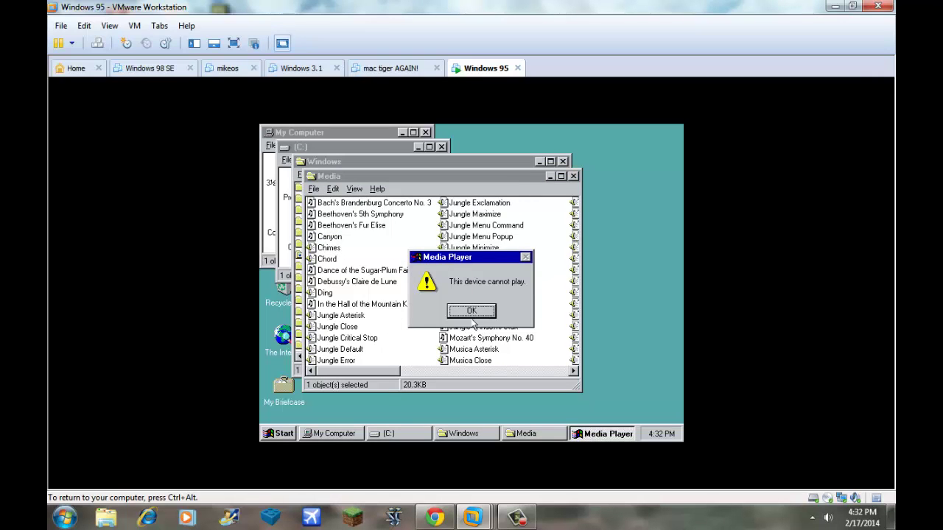
left_click(472, 312)
left_click(462, 339)
double_click(464, 350)
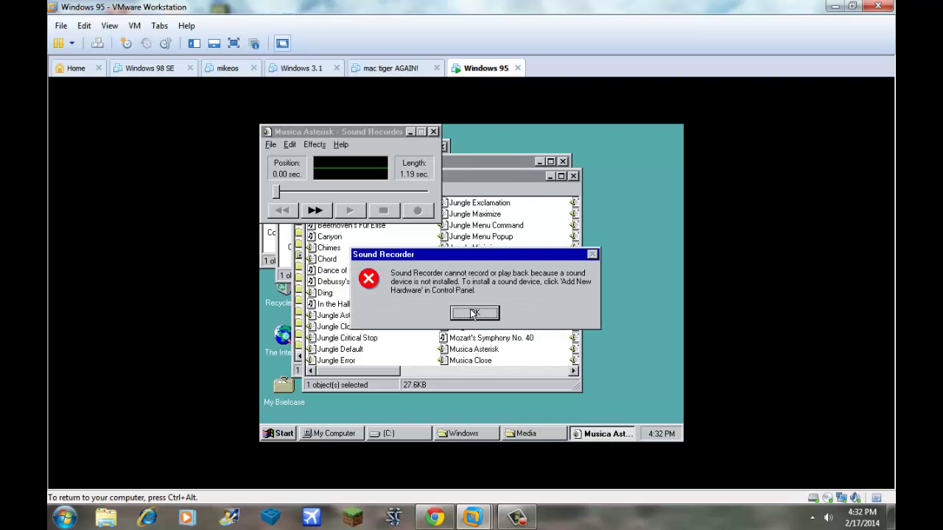
left_click(474, 314)
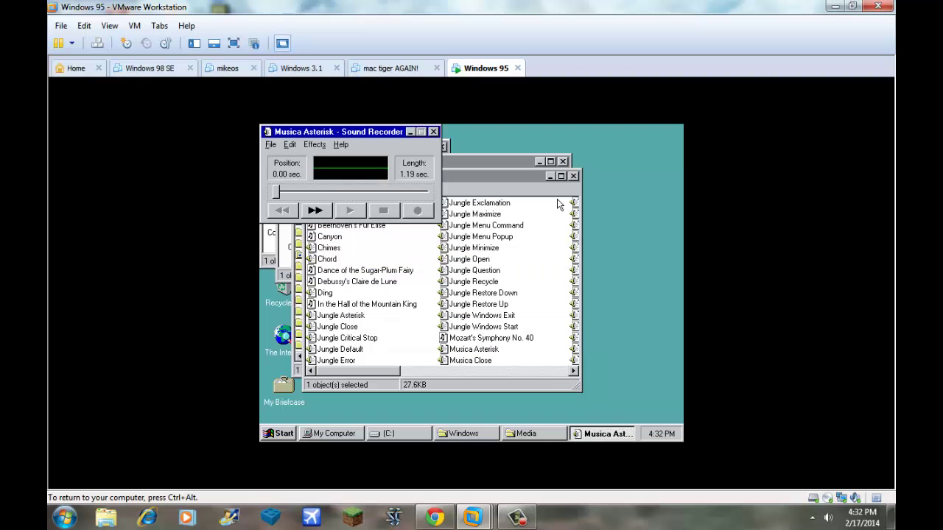
Close Media, Windows, Sound Recorder, C: and My Computer windows
left_click(574, 176)
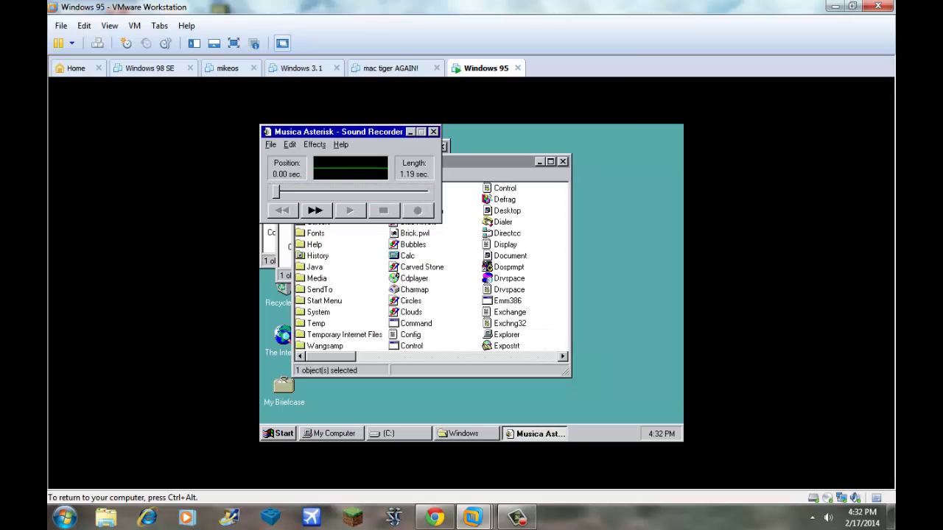
left_click(563, 161)
left_click(433, 132)
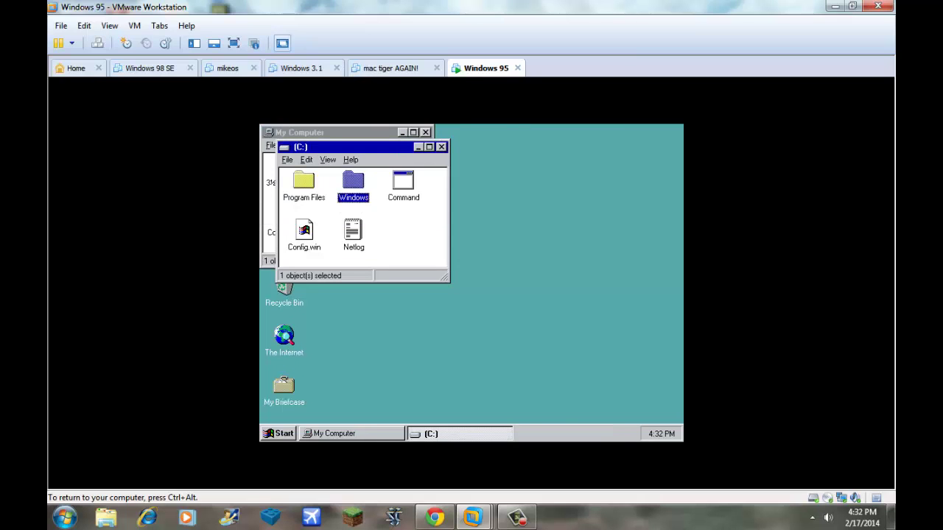
left_click(442, 147)
left_click(425, 133)
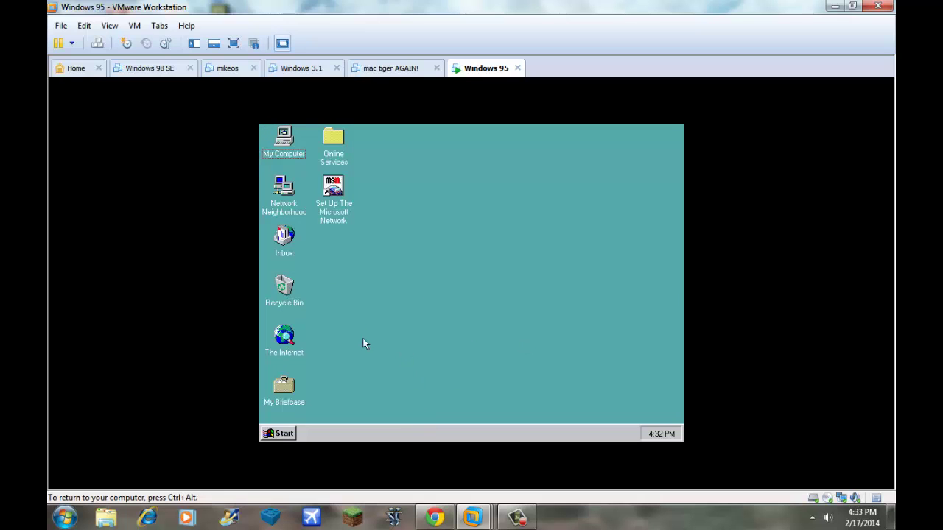
Run drwatson from Start > Run, maximize its window, and dismiss the terminated message
left_click(278, 434)
left_click(344, 377)
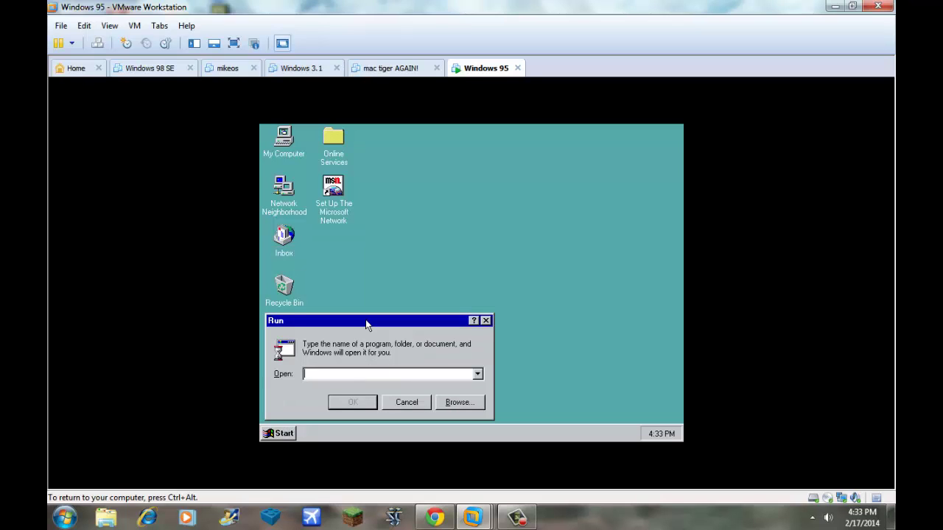
type("di")
key("Return")
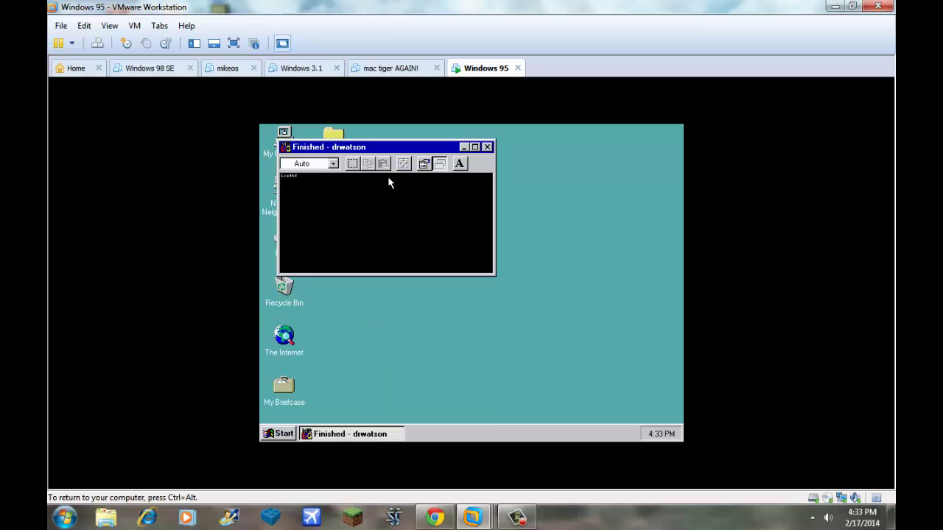
left_click(475, 147)
left_click(667, 128)
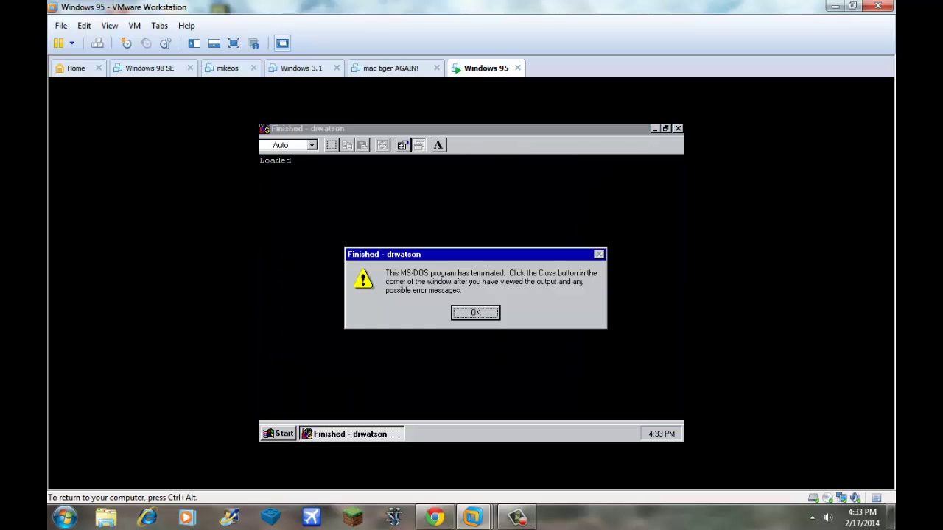
left_click(476, 312)
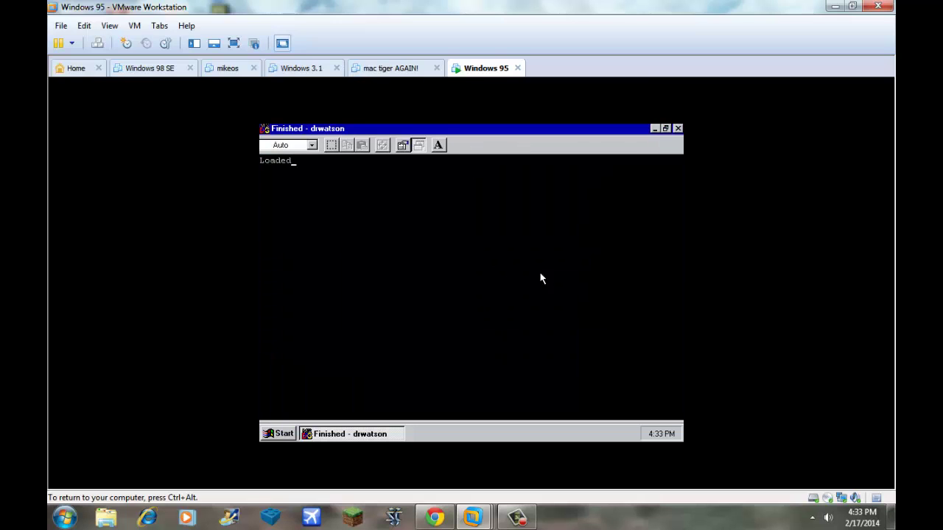
Close Dr. Watson and start VM > Install VMware Tools for the Windows 95 guest
left_click(677, 129)
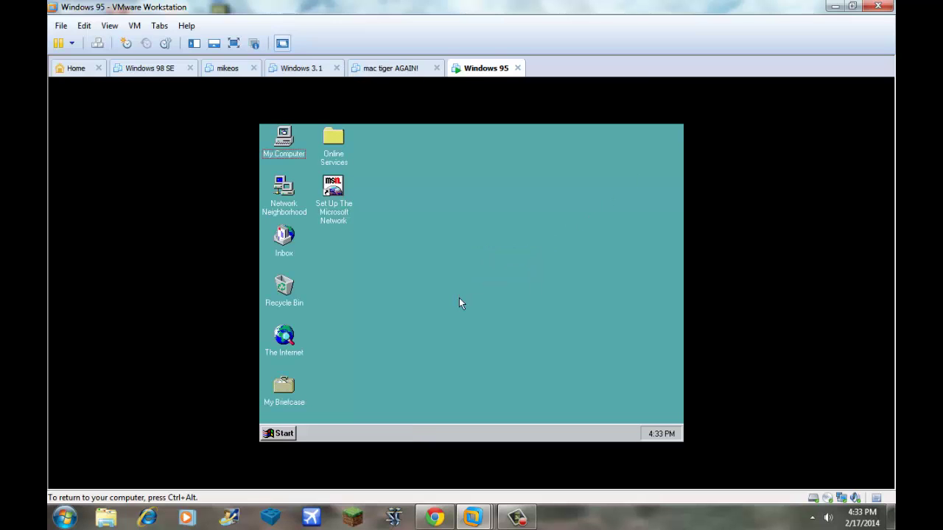
key("ctrl+alt")
left_click(135, 25)
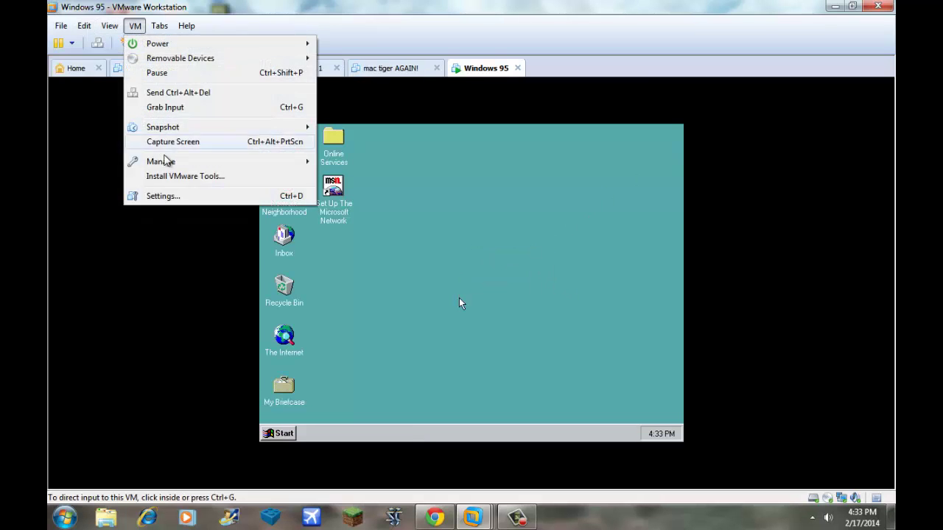
left_click(177, 179)
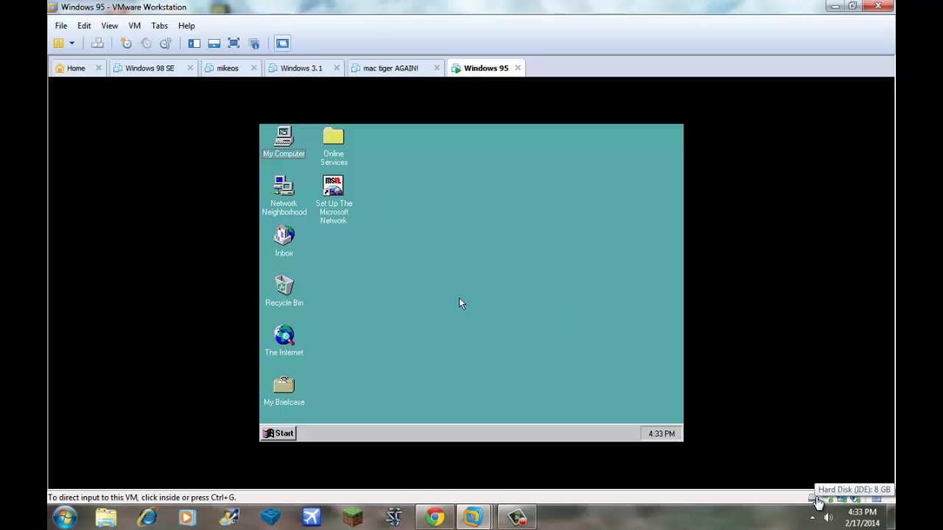
left_click(569, 370)
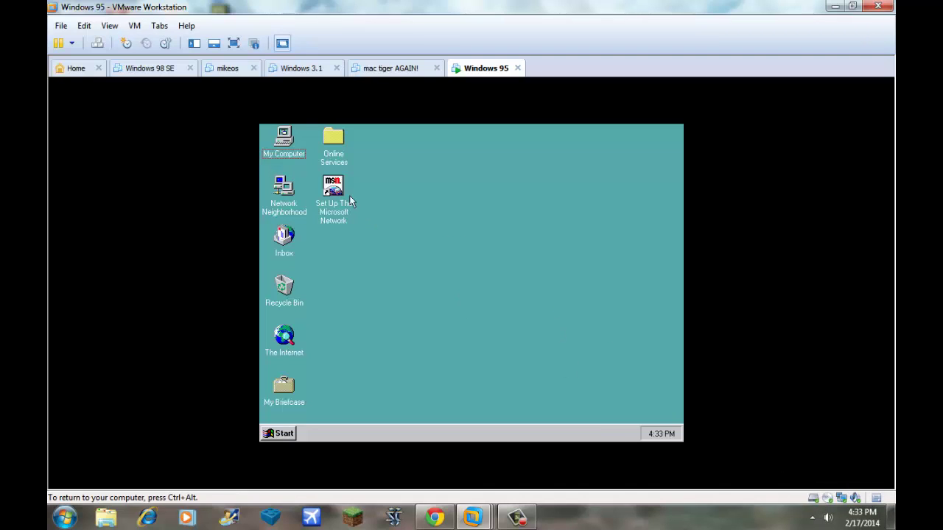
left_click(284, 144)
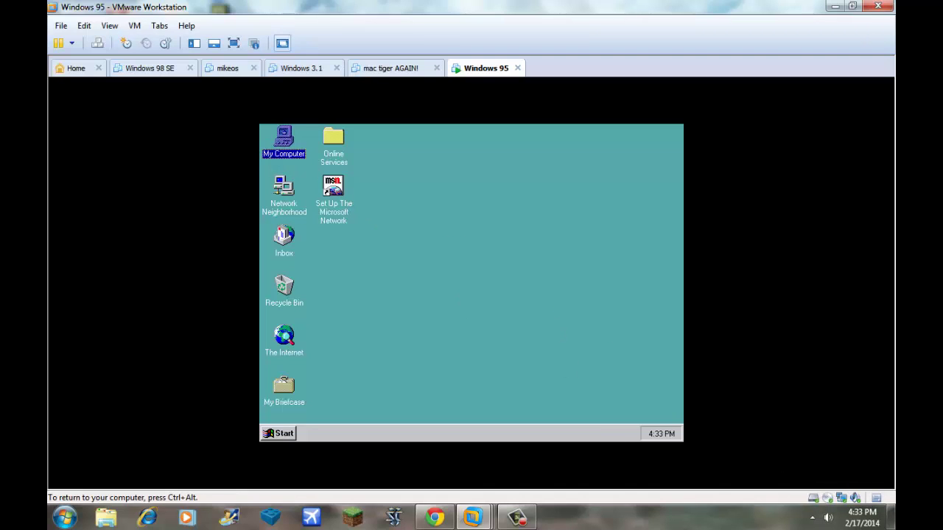
Open and maximize My Computer, select C:, and dismiss the Windows Installer preparing dialog
double_click(285, 156)
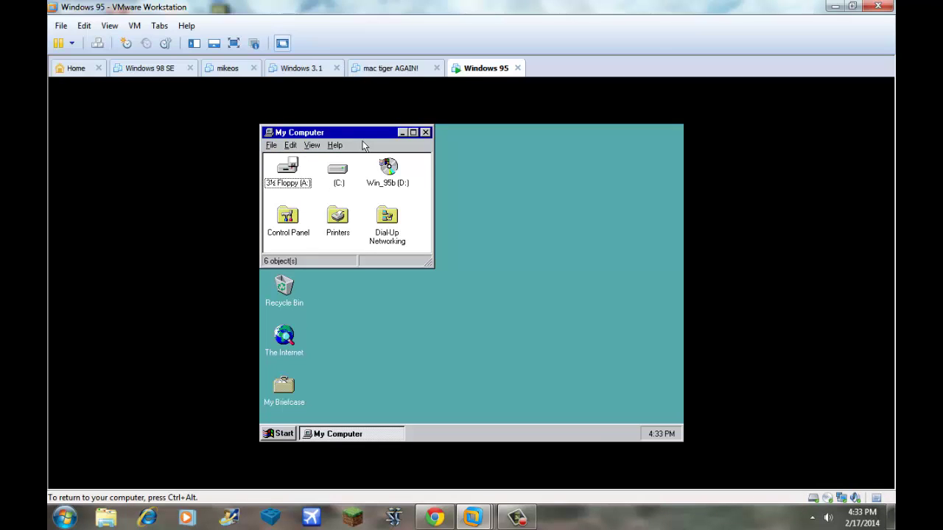
left_click(413, 133)
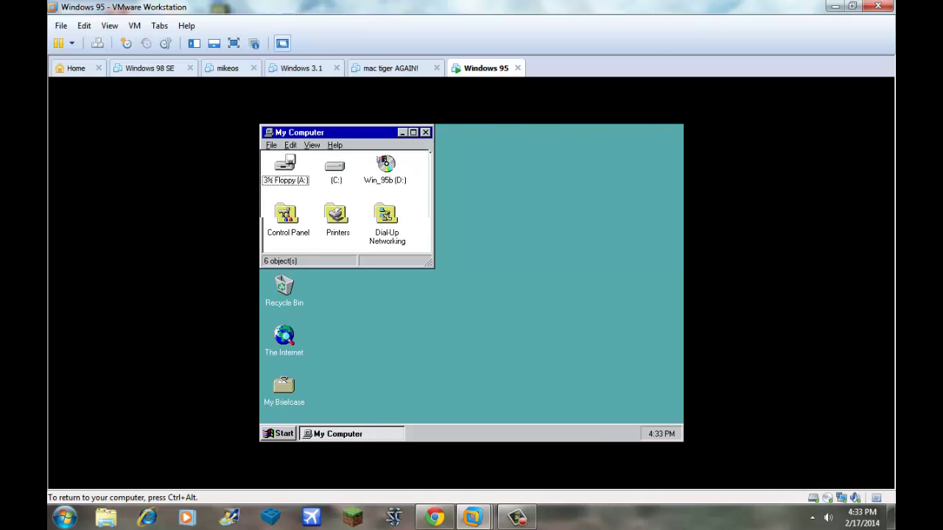
left_click(335, 167)
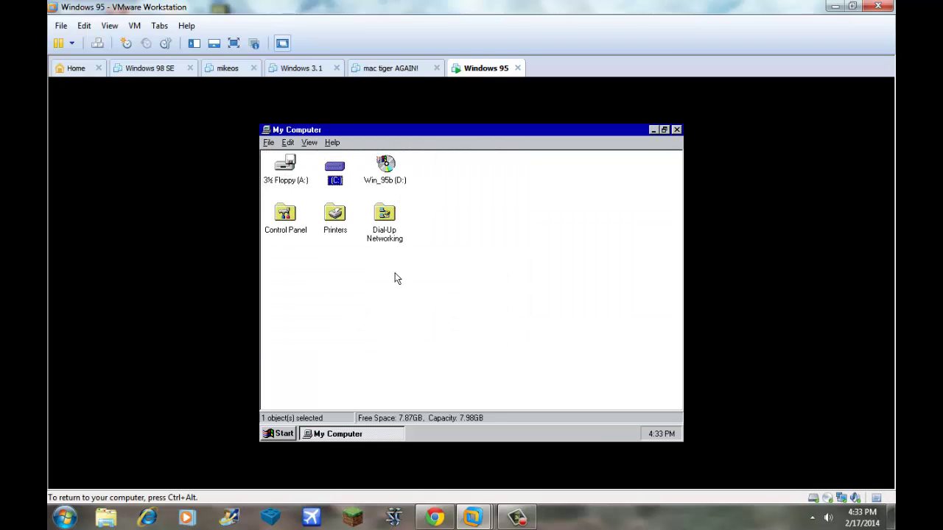
key("ctrl+alt")
key("ctrl+g")
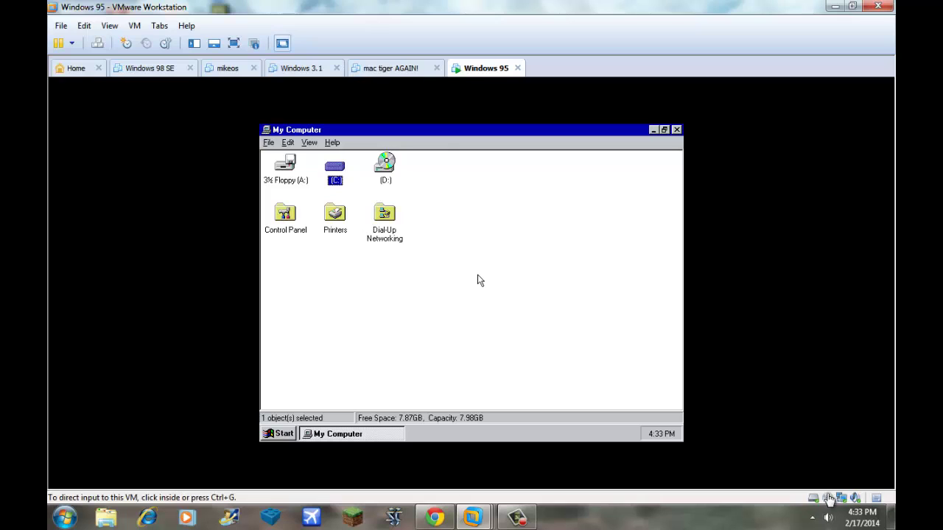
left_click(491, 310)
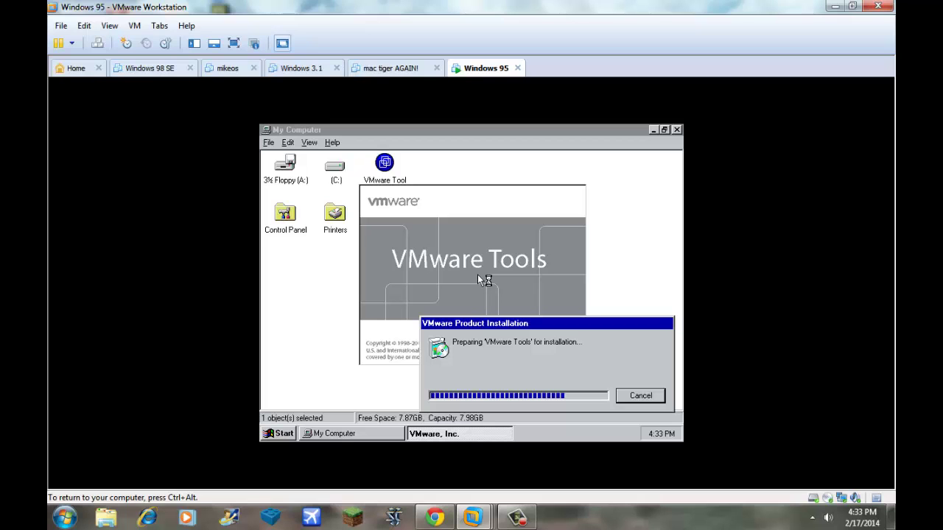
key("ctrl+alt")
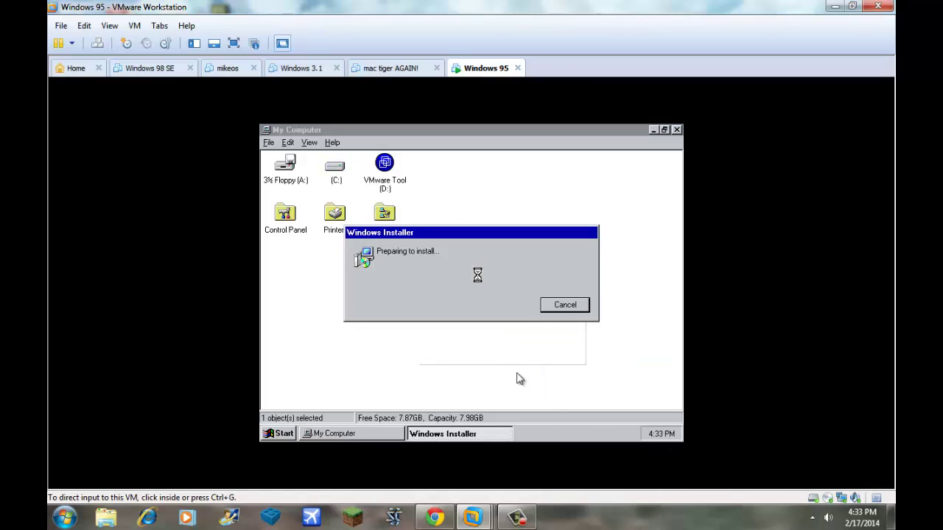
left_click(541, 306)
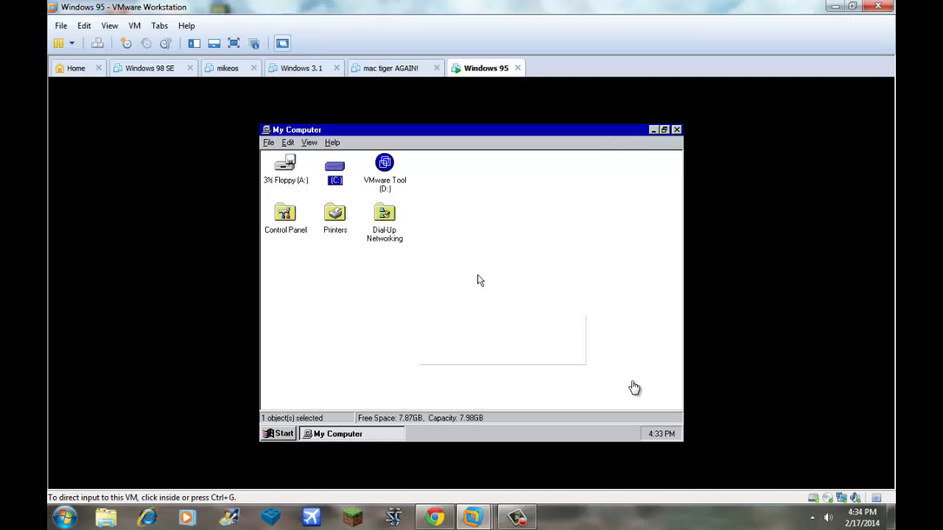
Start a Complete installation of VMware Tools in the Windows 95 guest
left_click(632, 388)
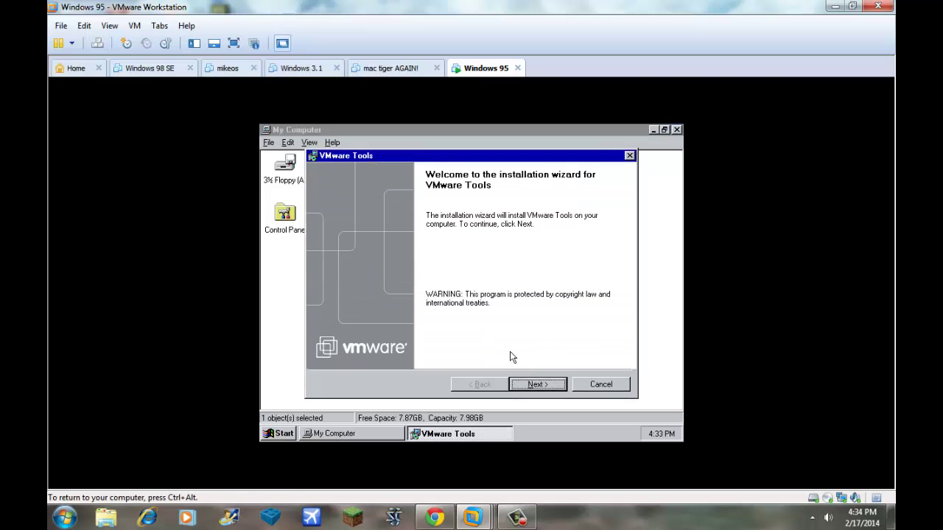
left_click(537, 380)
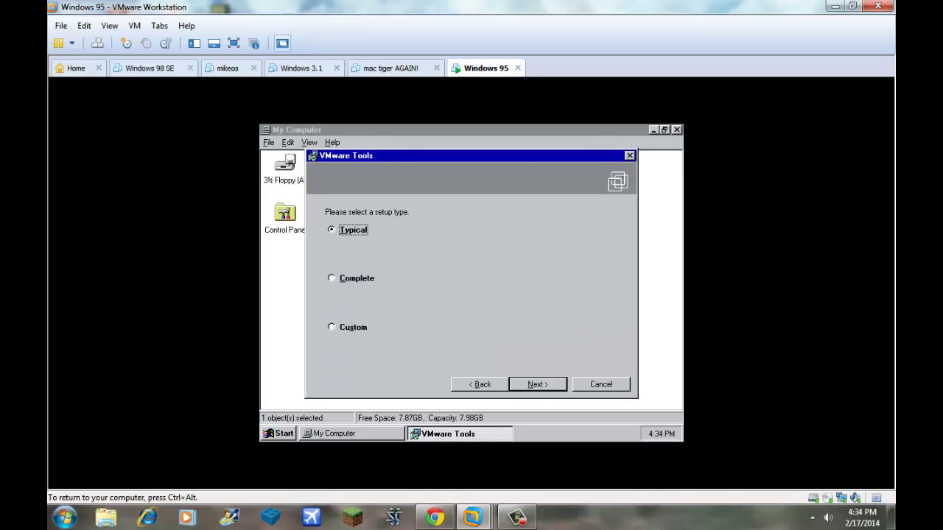
left_click(373, 284)
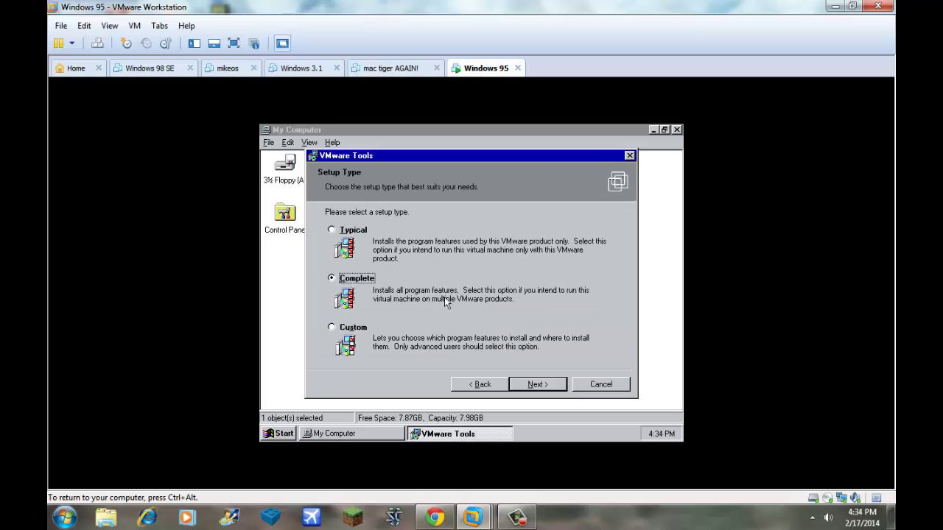
left_click(532, 384)
left_click(521, 385)
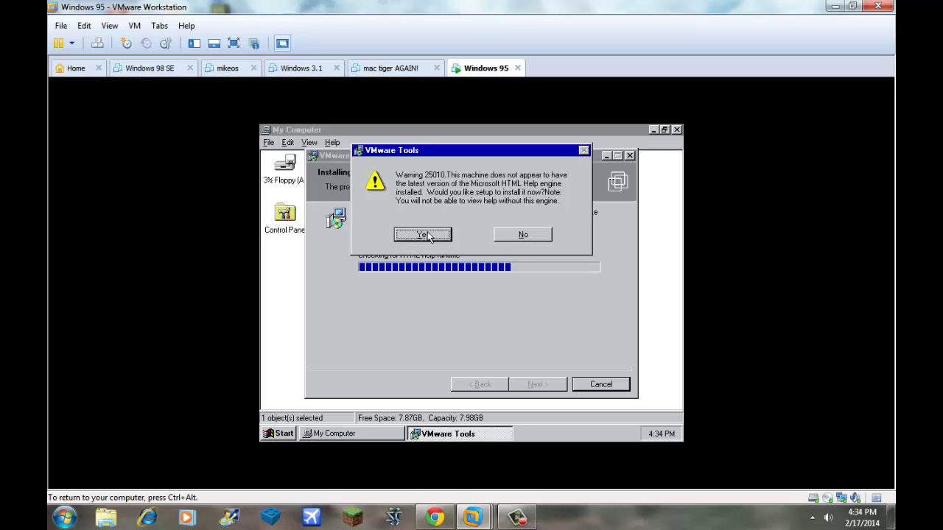
Accept the HTML Help 1.31 engine install and dismiss the Internet Explorer and SVGA driver warnings
left_click(431, 236)
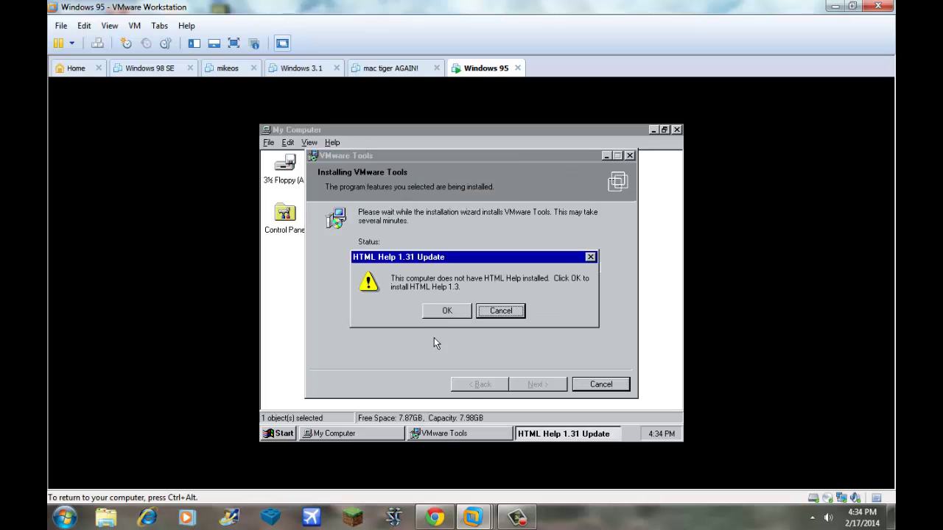
left_click(446, 311)
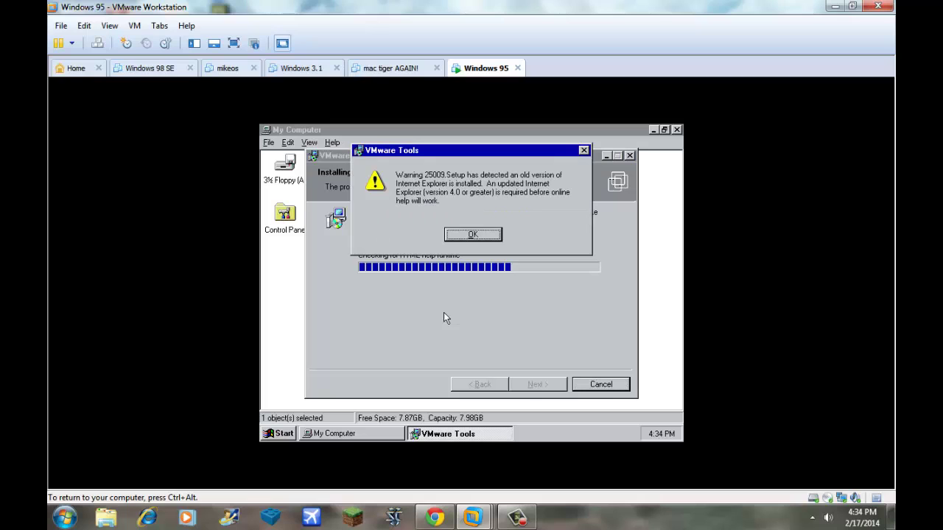
key("Return")
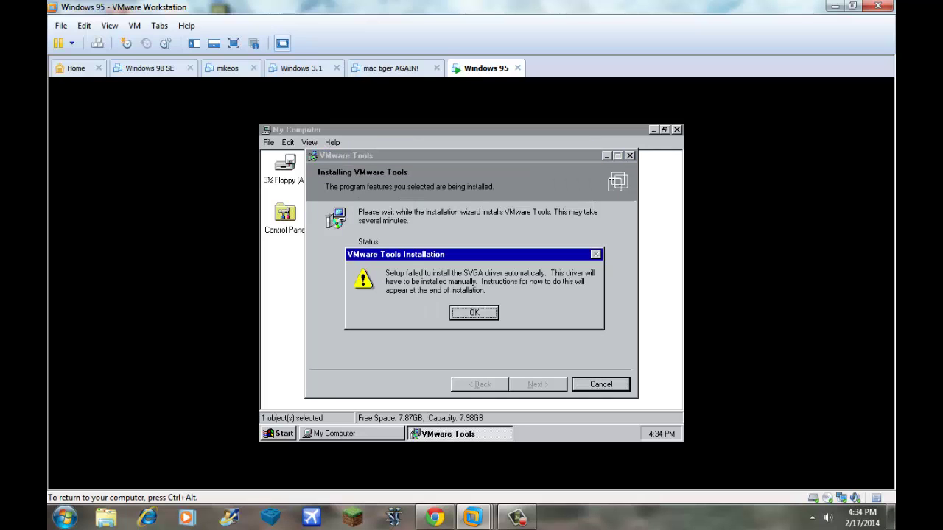
key("Return")
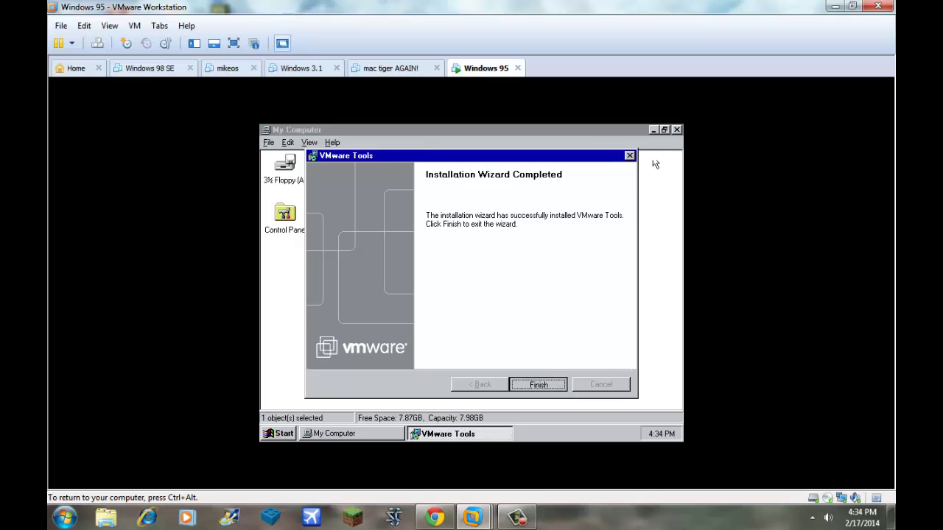
Close the Tools wizard, accept restarting Windows 95 now, and dismiss the duplicate setup error
key("Return")
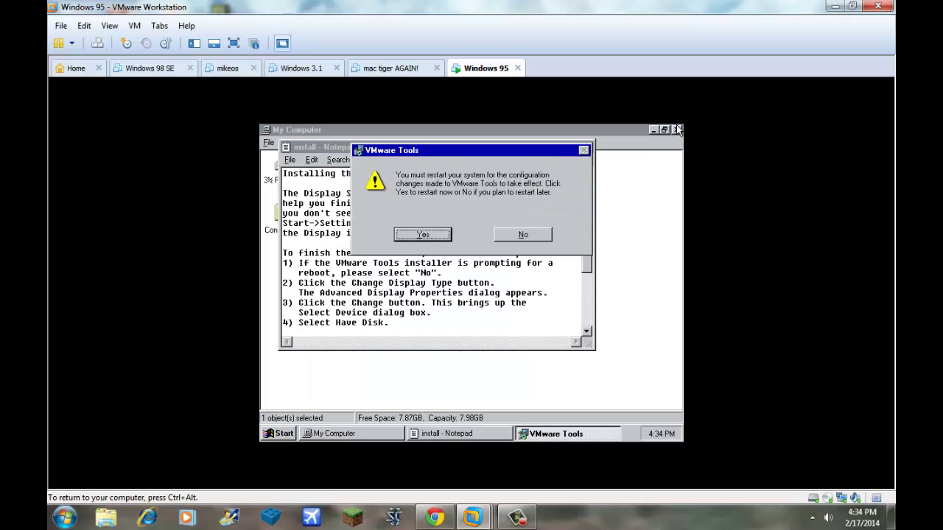
left_click(428, 239)
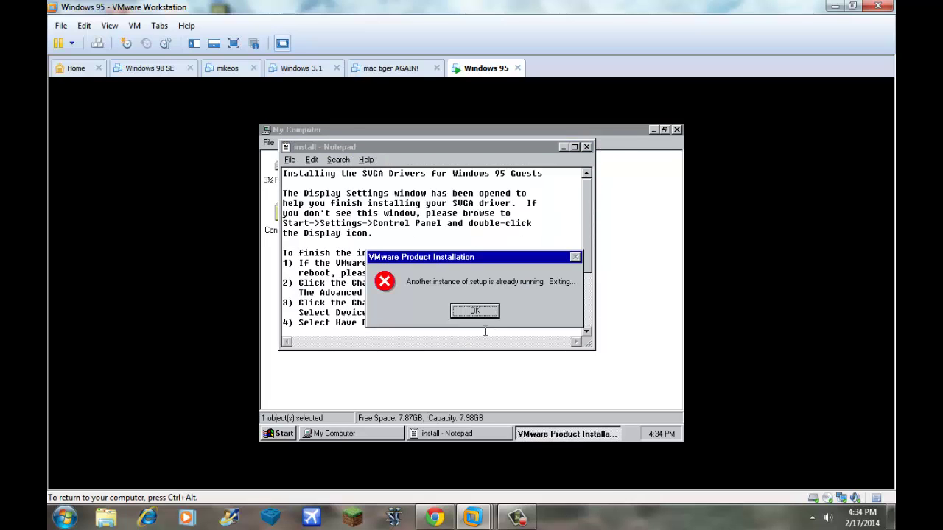
left_click(475, 310)
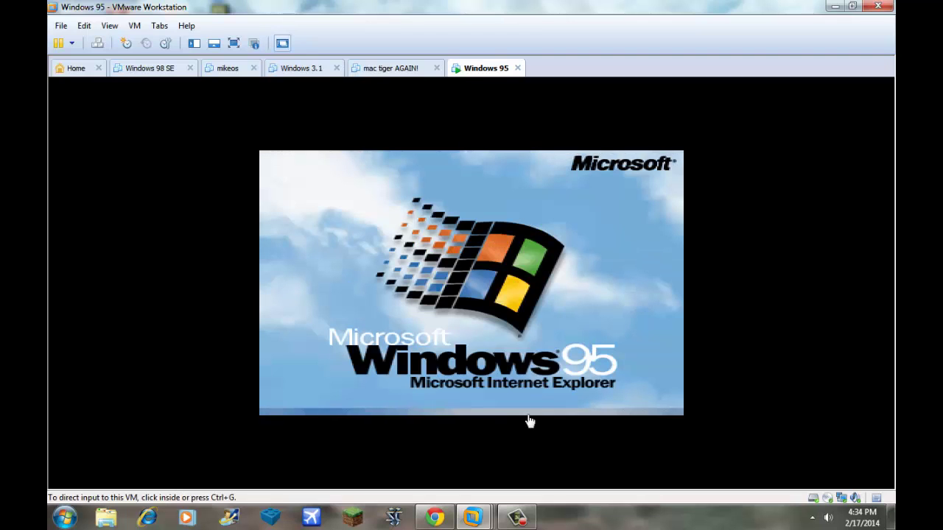
Resume the Ellie Goulding - Lights video in Chrome, then minimize Chrome to reveal the VM
left_click(531, 524)
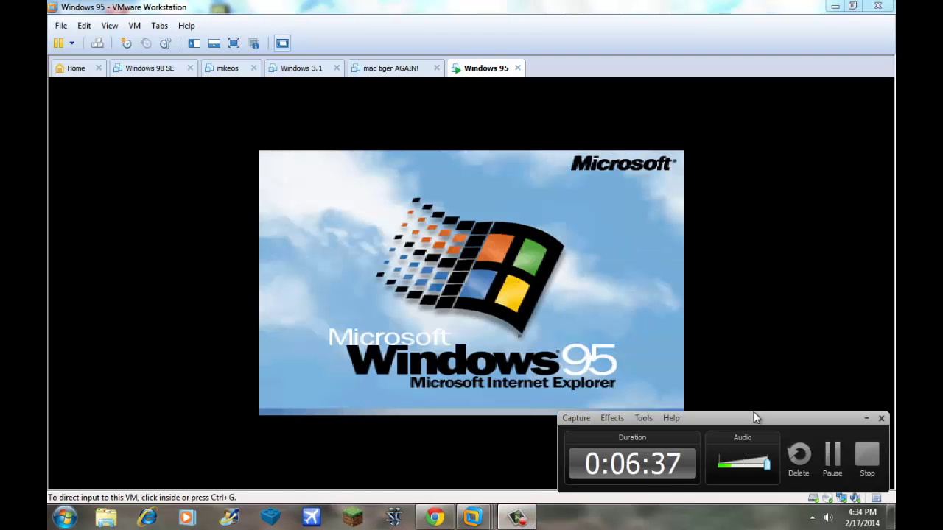
left_click_drag(733, 413, 657, 326)
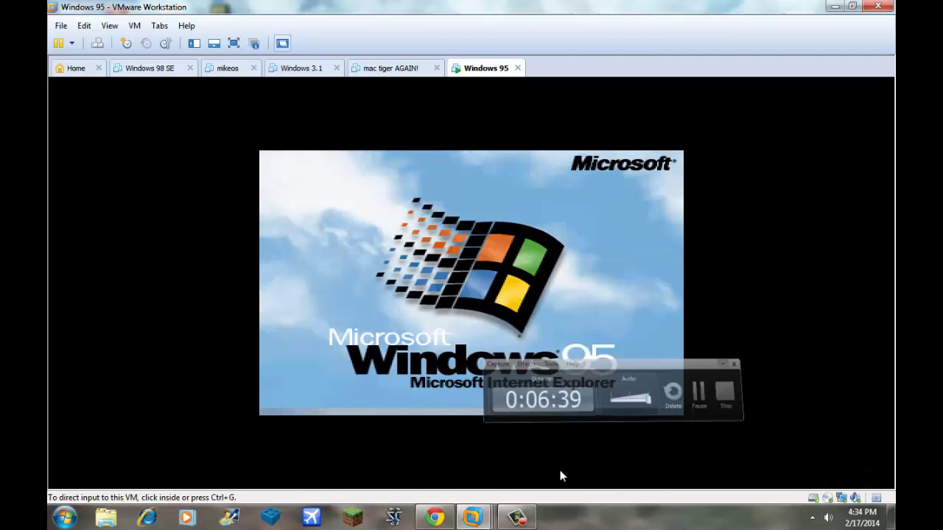
left_click(435, 518)
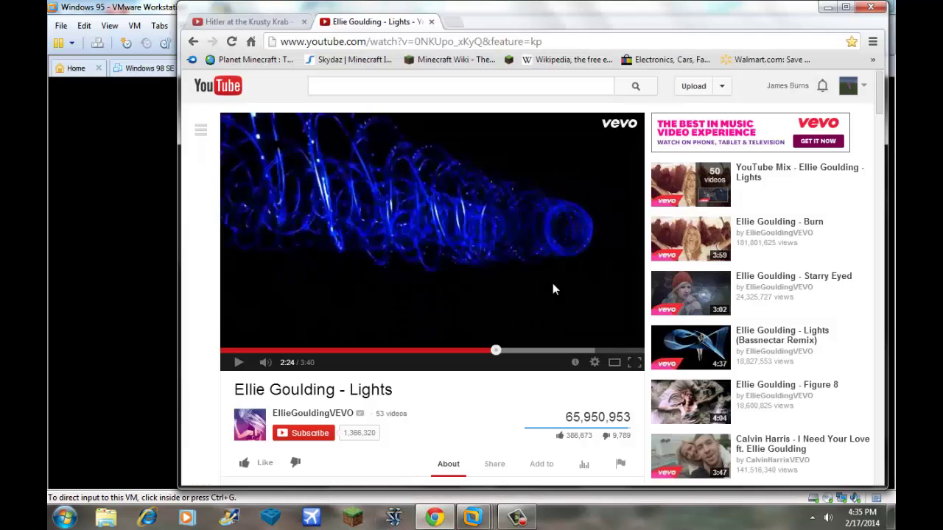
left_click(553, 289)
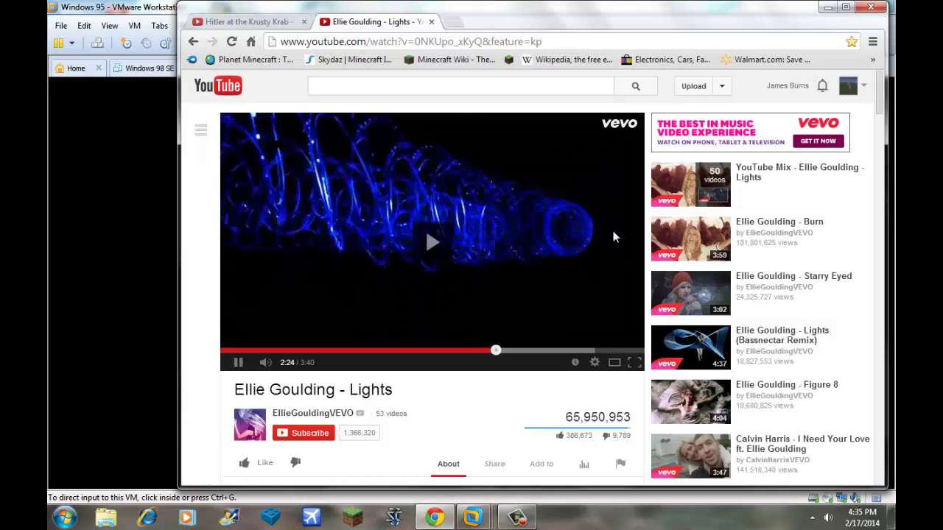
left_click(827, 9)
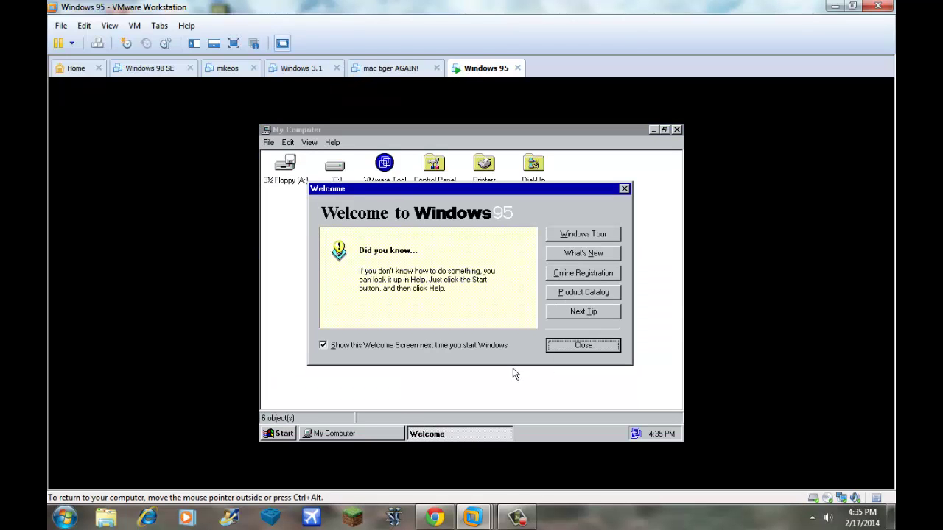
Stop the Windows 95 Welcome screen showing at startup and close My Computer
left_click(413, 345)
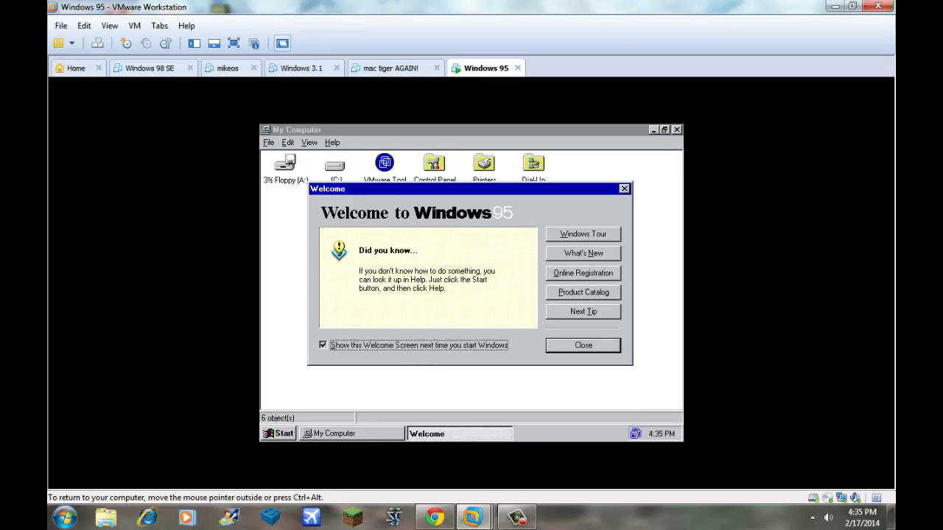
left_click(583, 345)
left_click(674, 129)
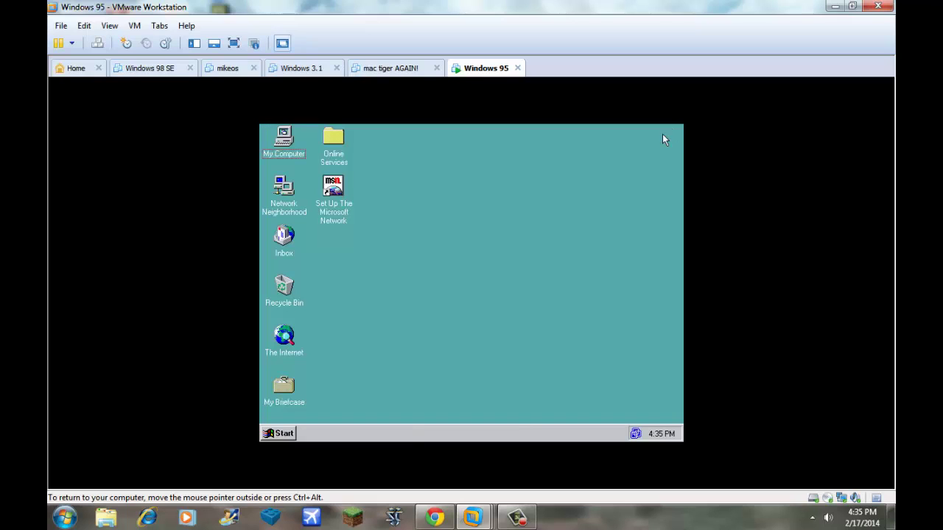
Set the desktop display settings to the 16 Color palette and apply them
right_click(559, 153)
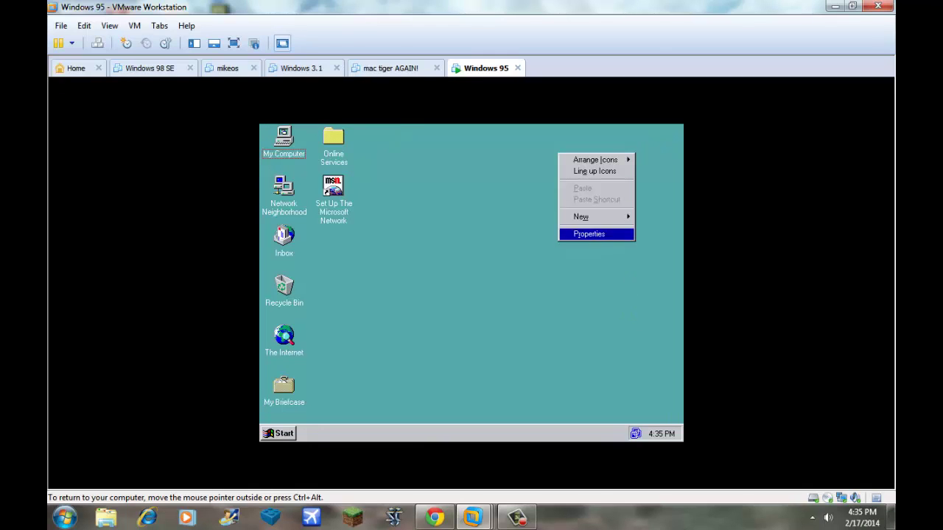
left_click(605, 233)
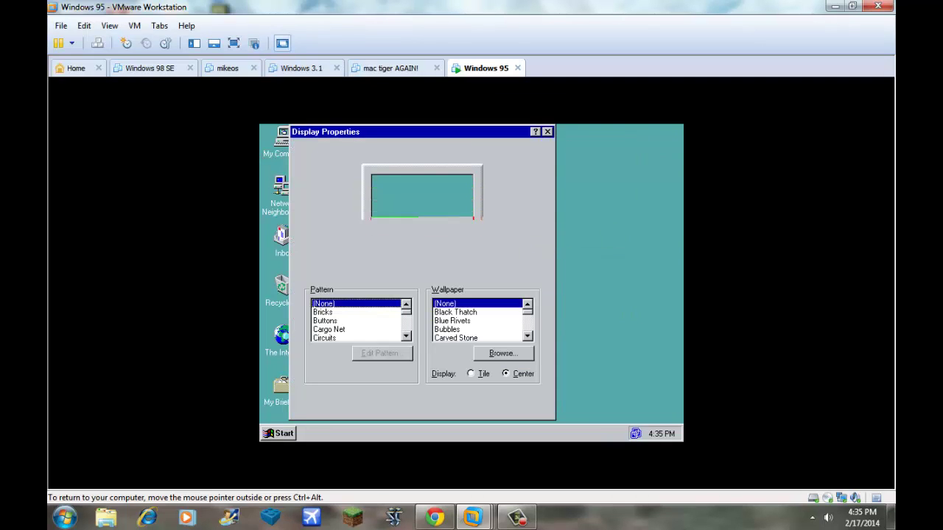
left_click(455, 150)
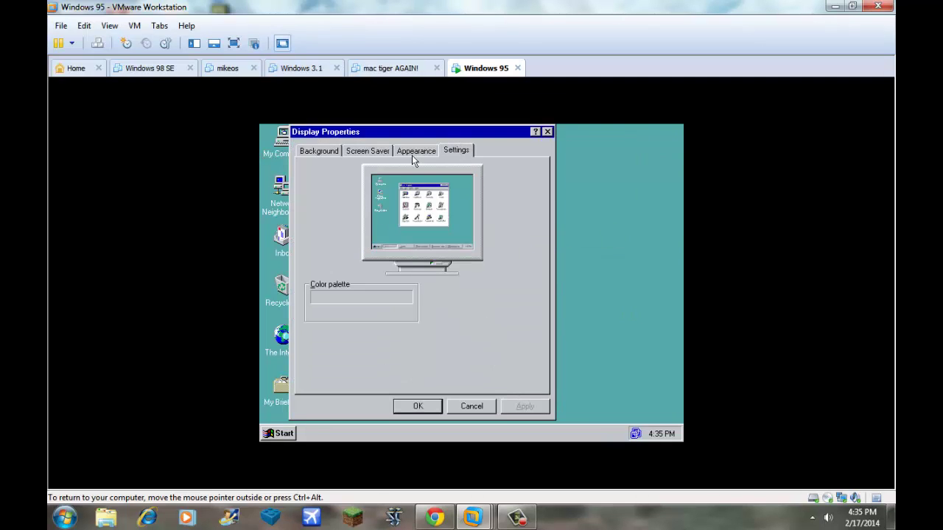
left_click(378, 297)
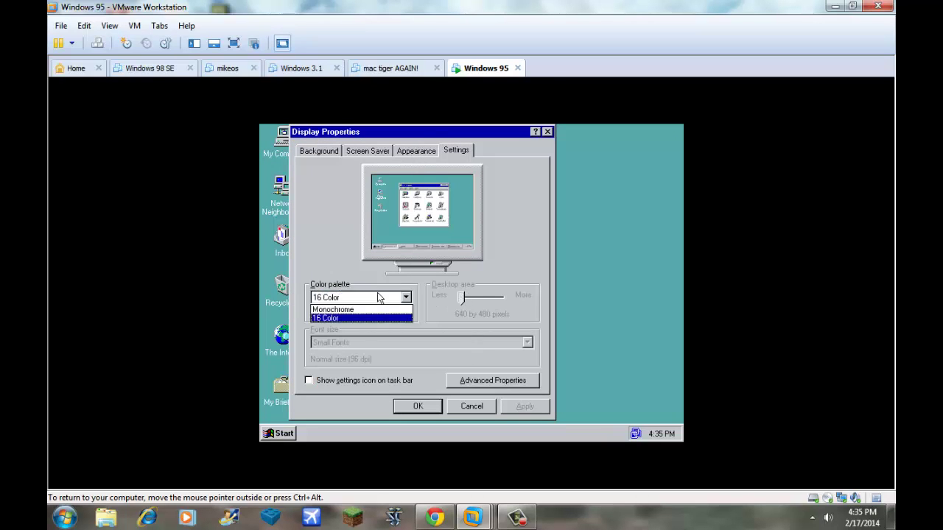
left_click(378, 319)
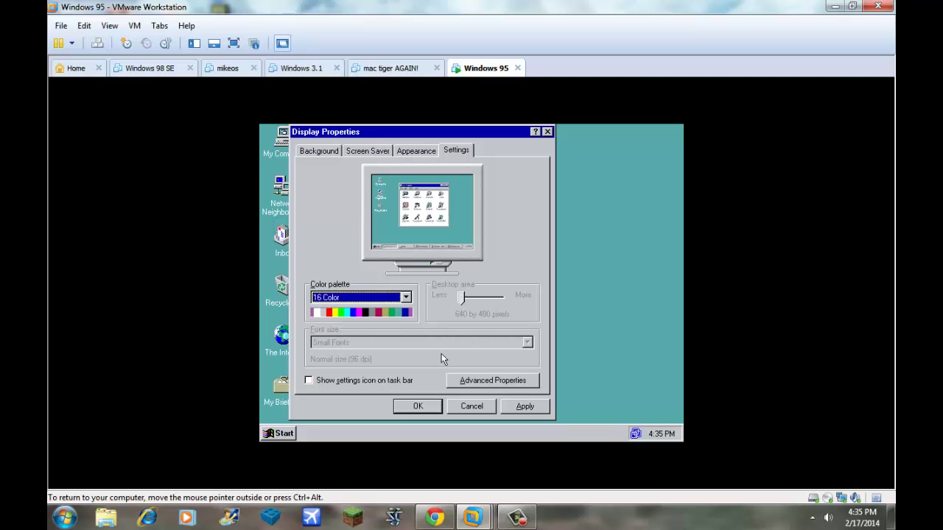
left_click(525, 407)
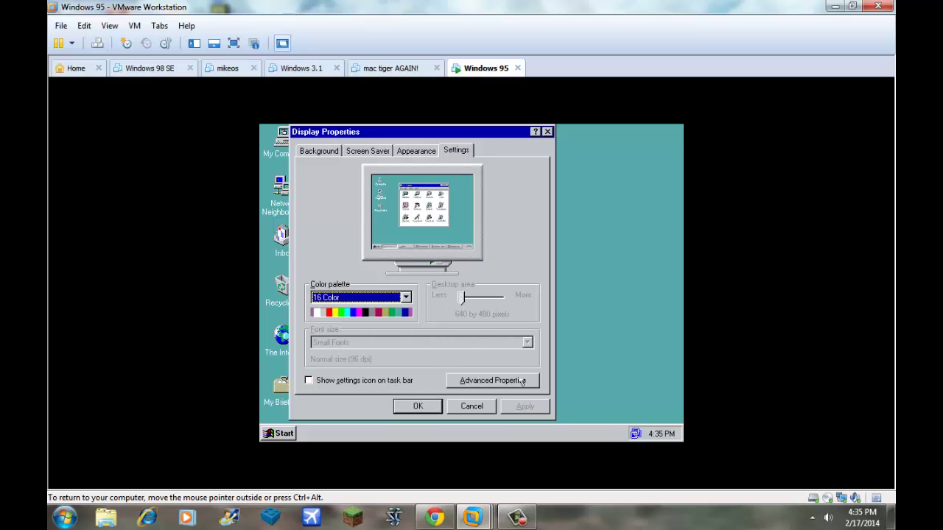
left_click(547, 133)
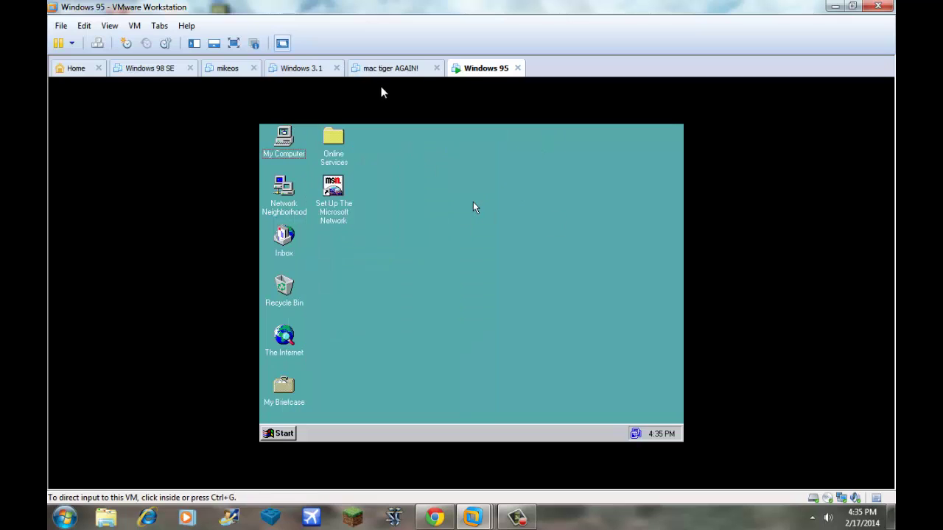
left_click(134, 25)
mouse_move(159, 25)
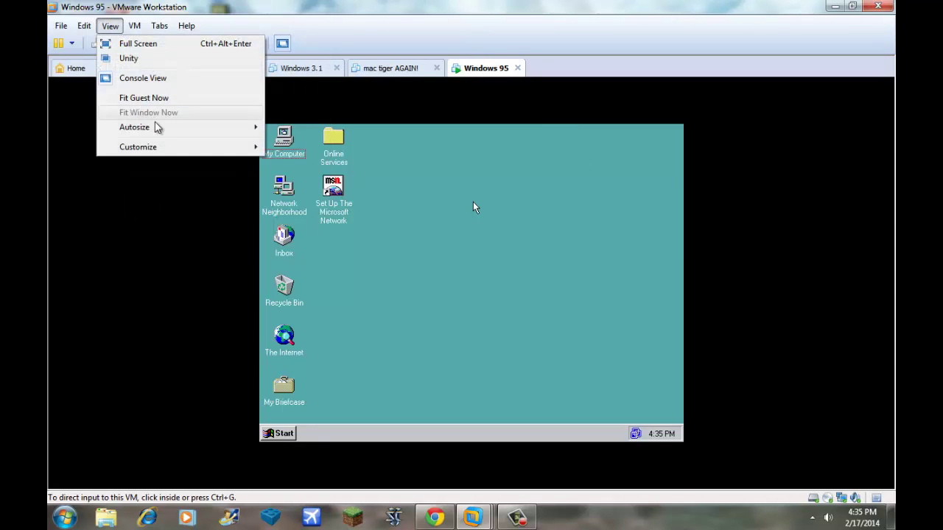
mouse_move(155, 127)
left_click(110, 25)
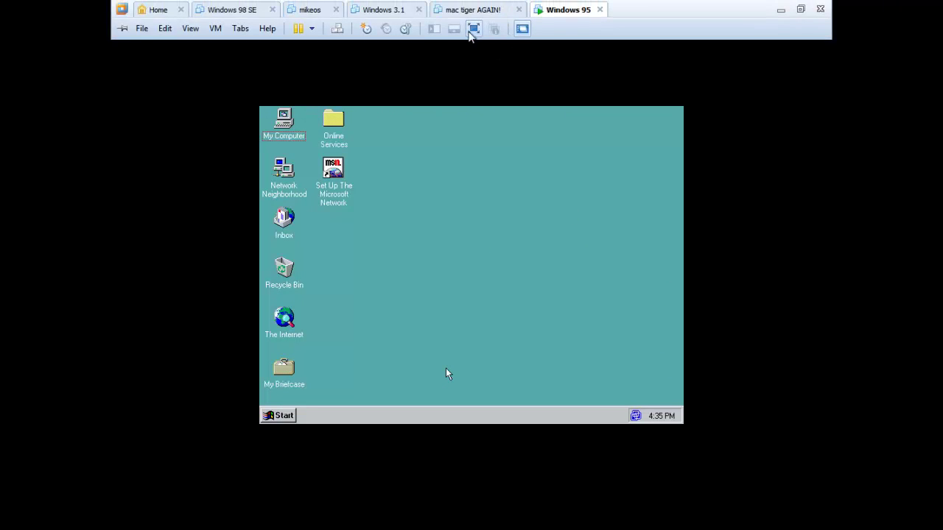
left_click(471, 34)
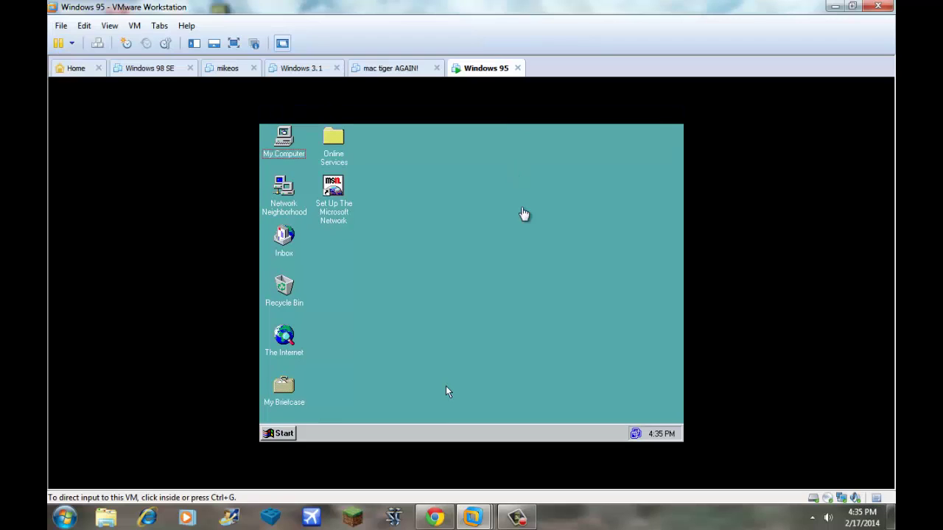
Shut down Windows 95 from the Start menu, then bring the YouTube browser to the front
left_click(532, 282)
left_click(285, 435)
left_click(325, 413)
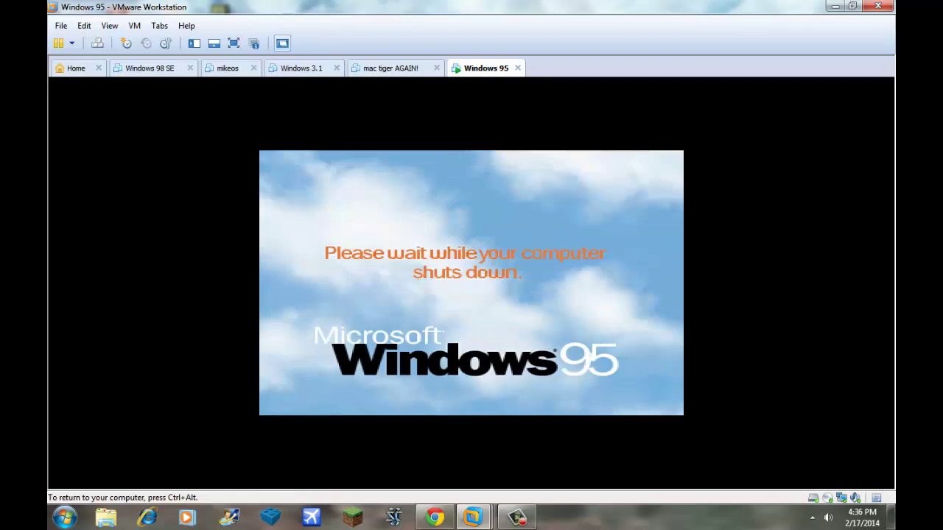
left_click(434, 517)
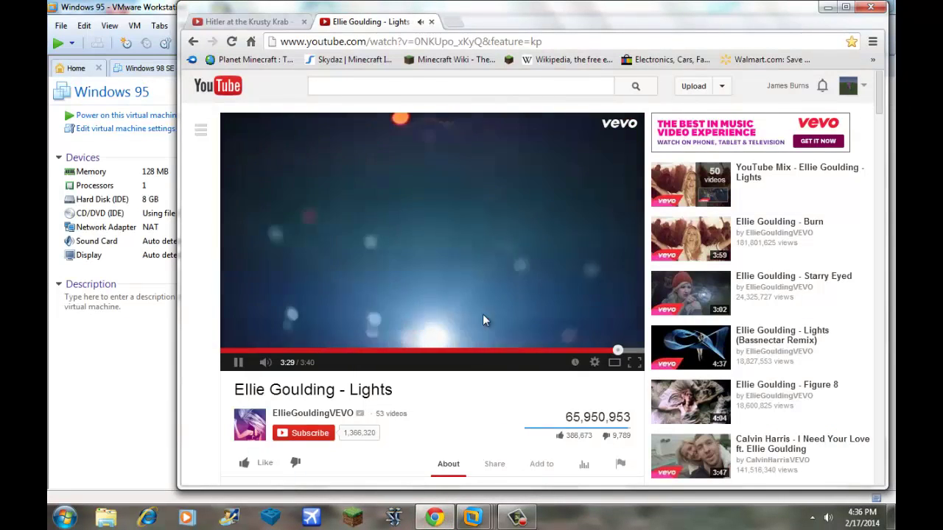
left_click(530, 520)
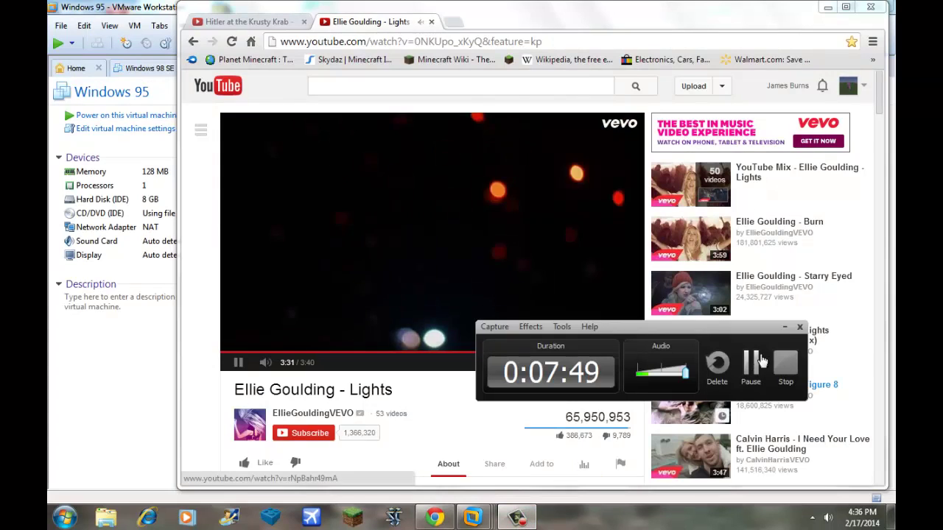